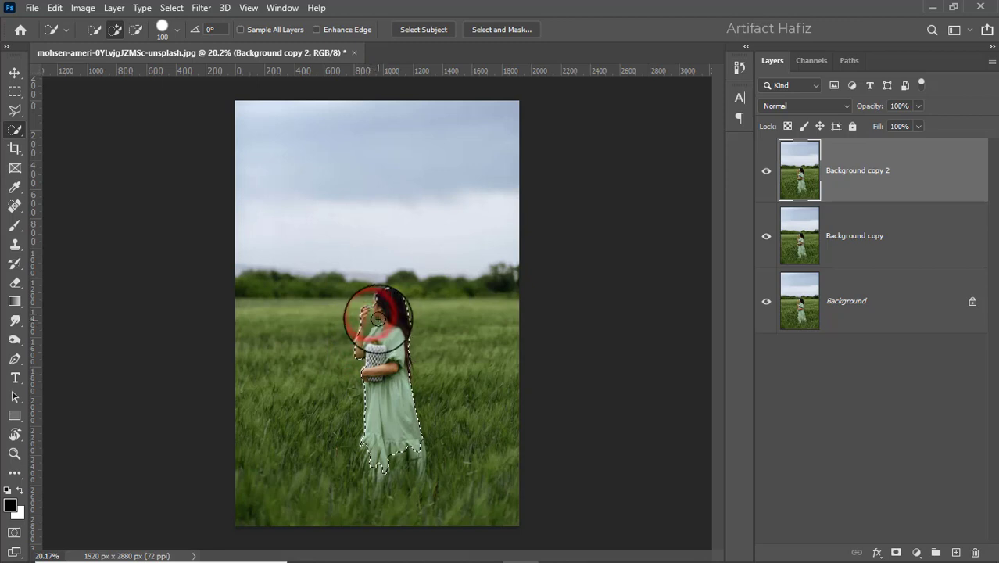
Extend the quick selection over the woman's head and dress hem, and subtract the surrounding grass.
{"action": "mouse_move", "coordinate": [389, 440]}
{"action": "left_mouse_down"}
{"action": "mouse_move", "coordinate": [379, 483]}
{"action": "mouse_move", "coordinate": [418, 467]}
{"action": "left_mouse_up"}
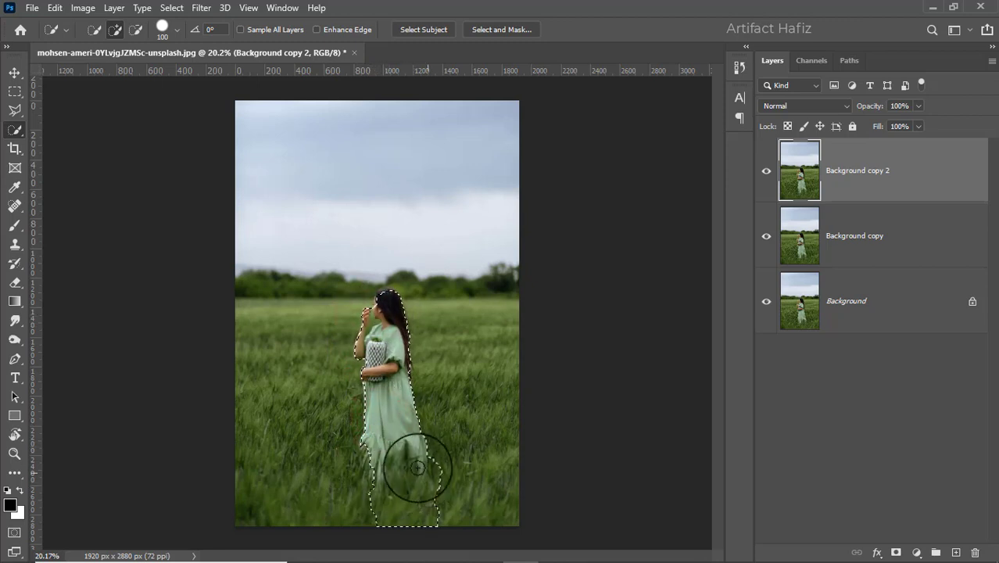
{"action": "left_click", "coordinate": [364, 440]}
{"action": "left_click_drag", "start_coordinate": [334, 507], "coordinate": [464, 480], "text": "alt"}
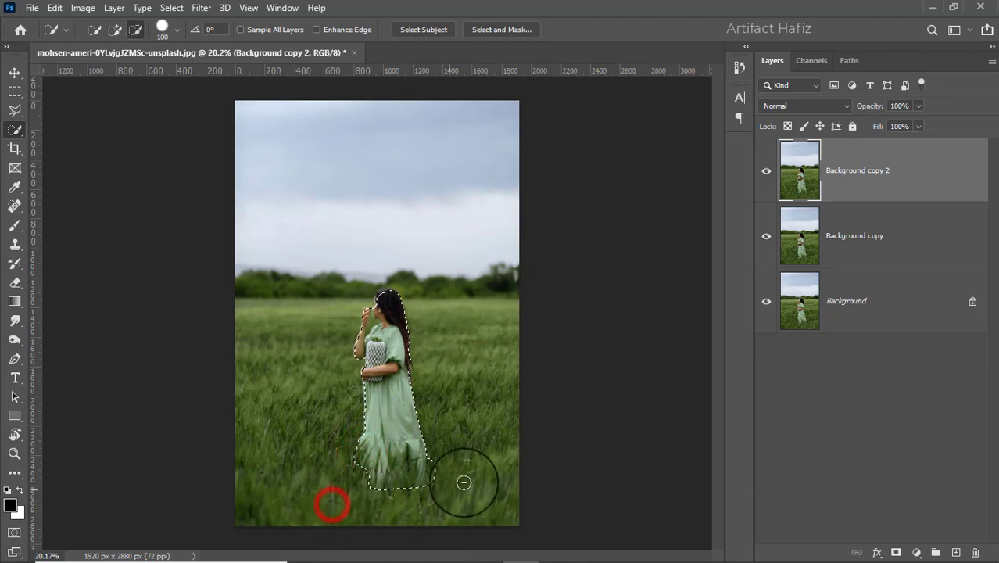
Open the selection in Select and Mask and add the missed hair at the top of the woman's head.
{"action": "left_click", "coordinate": [480, 32]}
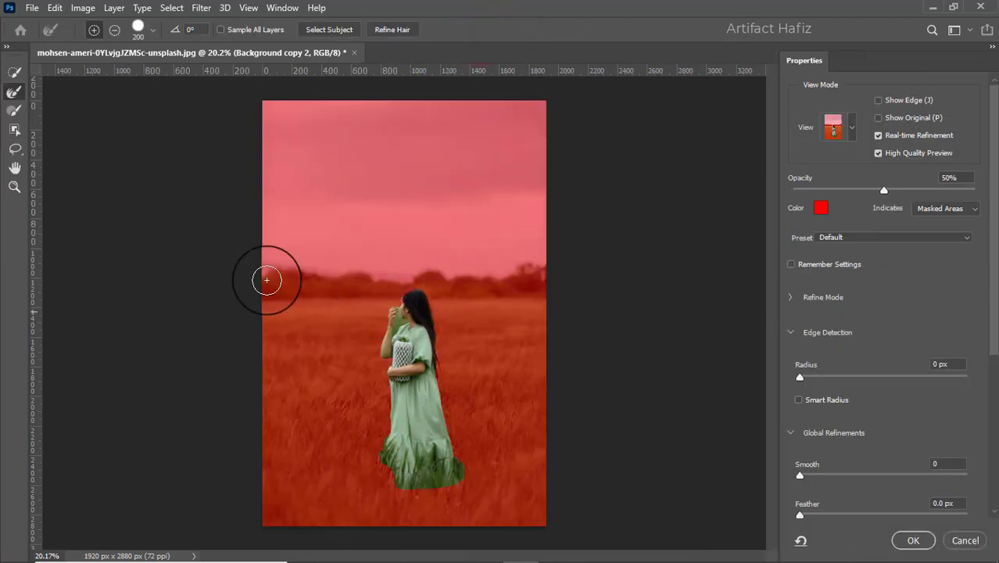
{"action": "scroll", "coordinate": [463, 353], "scroll_direction": "up", "scroll_amount": 2}
{"action": "scroll", "coordinate": [375, 344], "scroll_direction": "up", "scroll_amount": 3}
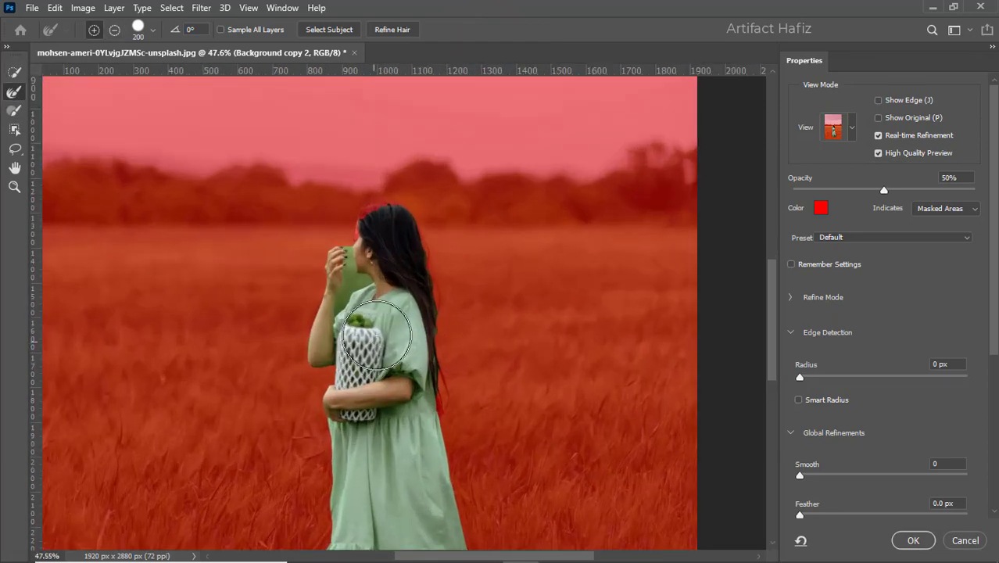
{"action": "left_click", "coordinate": [13, 69]}
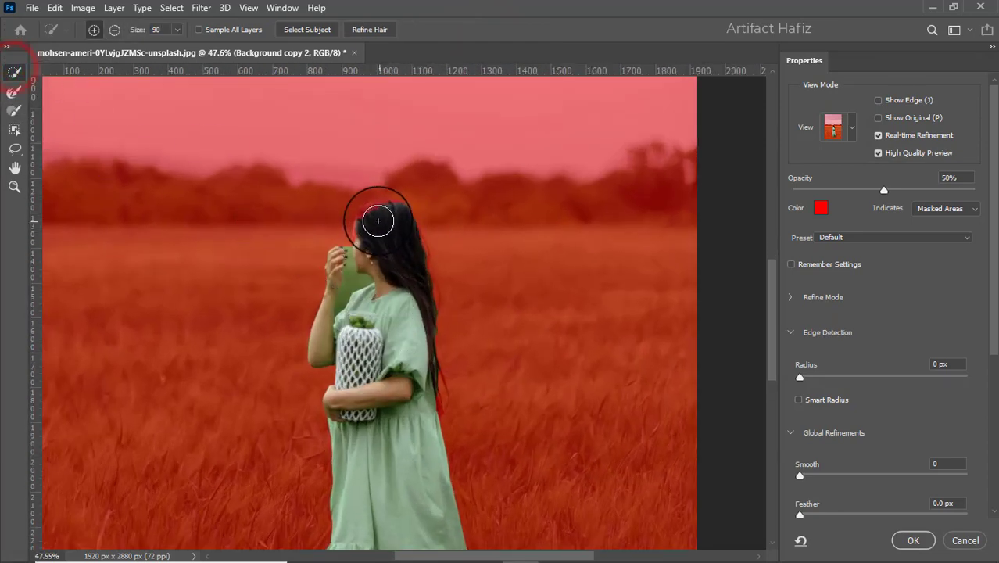
{"action": "mouse_move", "coordinate": [376, 222]}
{"action": "left_mouse_down"}
{"action": "mouse_move", "coordinate": [372, 249]}
{"action": "mouse_move", "coordinate": [402, 302]}
{"action": "left_mouse_up"}
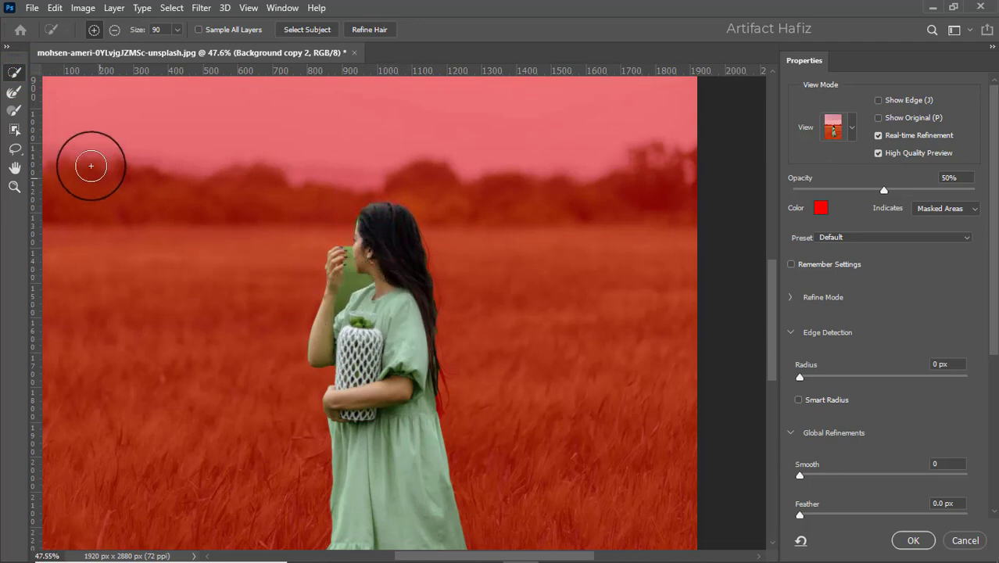
Subtract the grass gap between the woman's hand and face using the Quick Selection tool at brush size 30.
{"action": "left_click", "coordinate": [15, 109]}
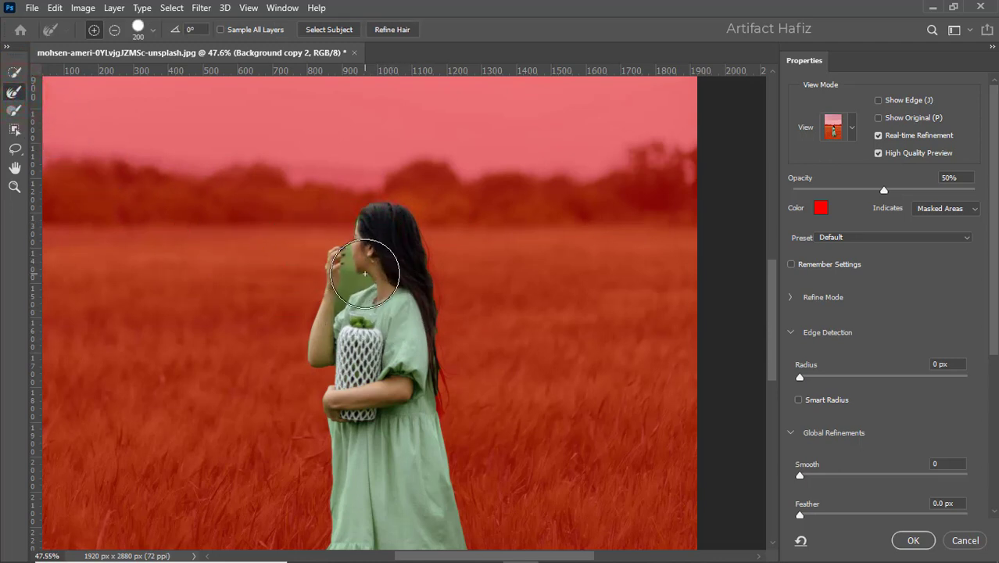
{"action": "left_click", "coordinate": [14, 72]}
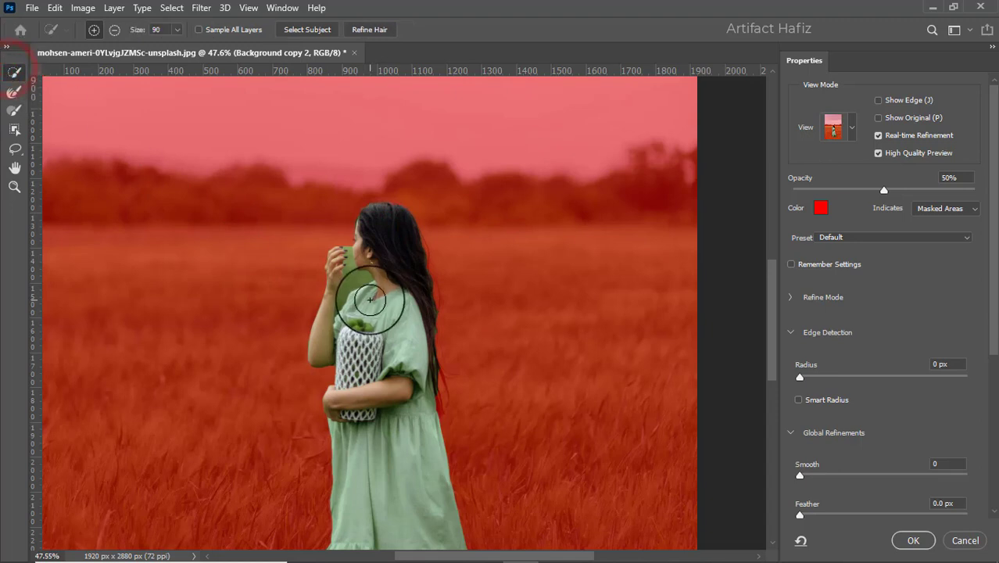
{"action": "key", "text": "bracketleft"}
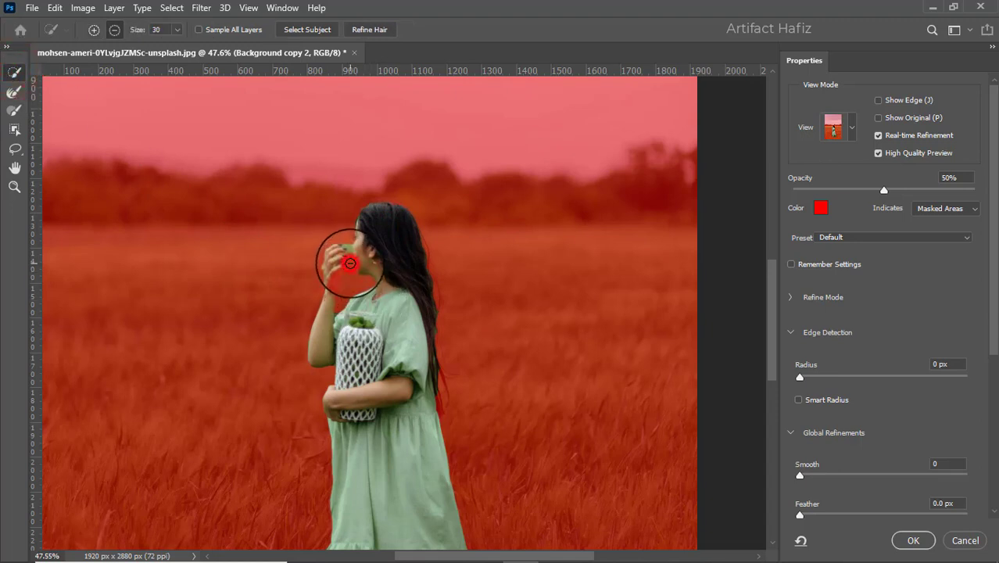
{"action": "left_click", "coordinate": [348, 244], "text": "alt"}
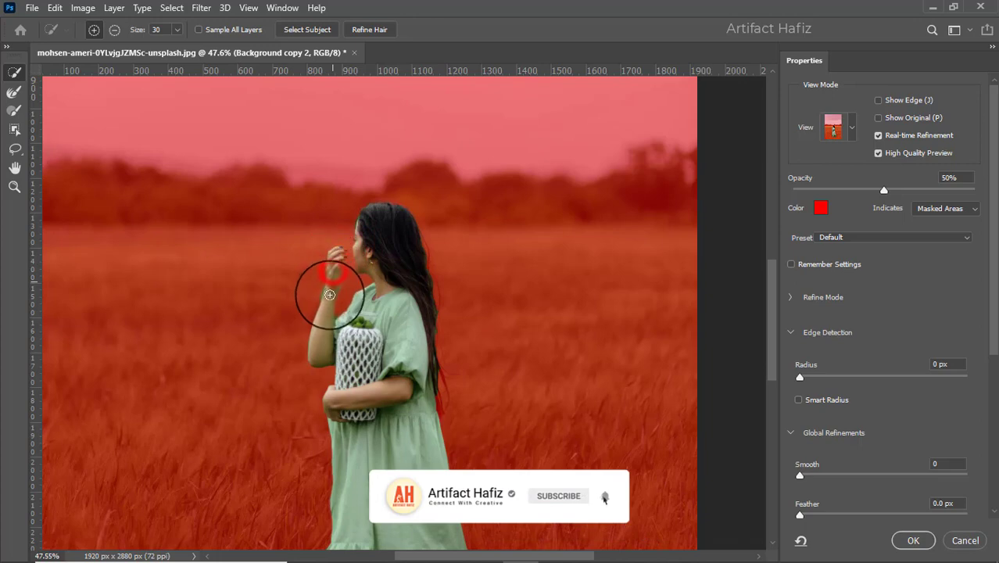
Refine the edges along the arm, hair and dress hem with a size 35 Refine Edge Brush and apply the selection.
{"action": "left_click", "coordinate": [15, 94]}
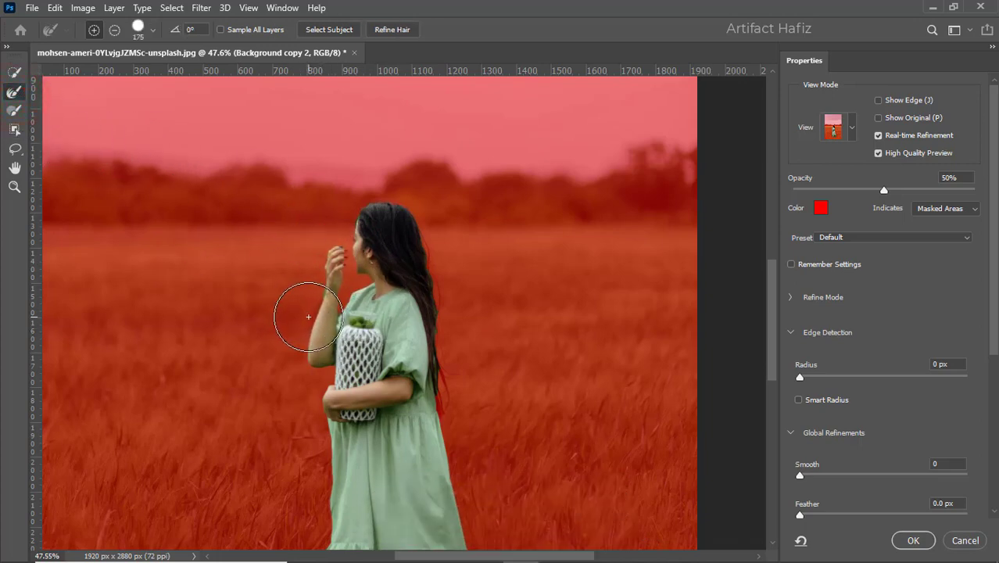
{"action": "key", "text": "bracketleft"}
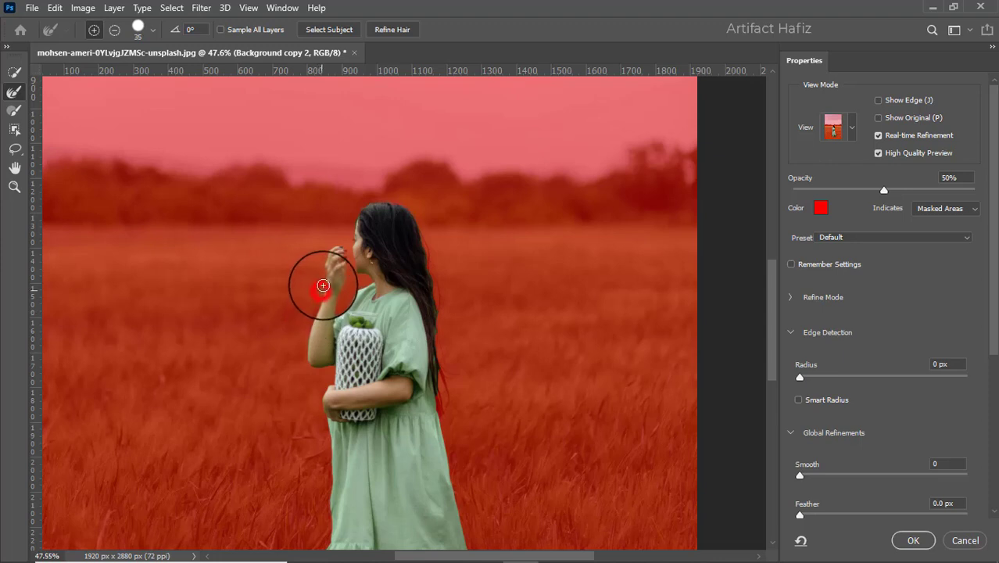
{"action": "mouse_move", "coordinate": [318, 298]}
{"action": "left_mouse_down"}
{"action": "mouse_move", "coordinate": [338, 326]}
{"action": "mouse_move", "coordinate": [348, 279]}
{"action": "mouse_move", "coordinate": [334, 248]}
{"action": "mouse_move", "coordinate": [343, 246]}
{"action": "mouse_move", "coordinate": [351, 280]}
{"action": "mouse_move", "coordinate": [358, 207]}
{"action": "mouse_move", "coordinate": [380, 201]}
{"action": "mouse_move", "coordinate": [420, 222]}
{"action": "left_mouse_up"}
{"action": "mouse_move", "coordinate": [426, 259]}
{"action": "left_mouse_down"}
{"action": "mouse_move", "coordinate": [439, 292]}
{"action": "mouse_move", "coordinate": [447, 434]}
{"action": "mouse_move", "coordinate": [444, 417]}
{"action": "mouse_move", "coordinate": [457, 431]}
{"action": "mouse_move", "coordinate": [473, 241]}
{"action": "left_mouse_up"}
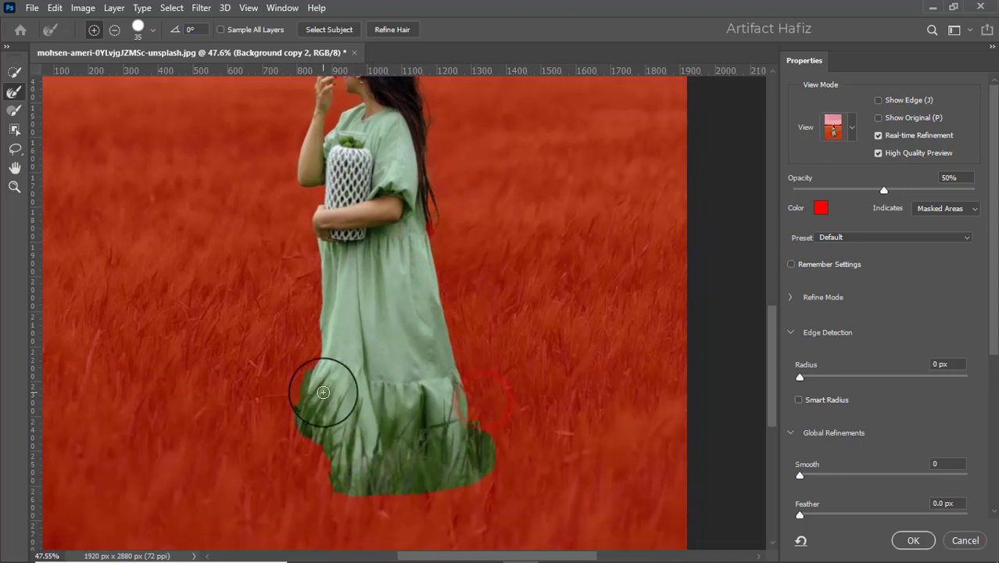
{"action": "mouse_move", "coordinate": [324, 391]}
{"action": "left_mouse_down"}
{"action": "mouse_move", "coordinate": [315, 358]}
{"action": "mouse_move", "coordinate": [299, 393]}
{"action": "mouse_move", "coordinate": [311, 440]}
{"action": "mouse_move", "coordinate": [346, 495]}
{"action": "mouse_move", "coordinate": [447, 490]}
{"action": "mouse_move", "coordinate": [491, 469]}
{"action": "mouse_move", "coordinate": [489, 425]}
{"action": "mouse_move", "coordinate": [474, 419]}
{"action": "left_mouse_up"}
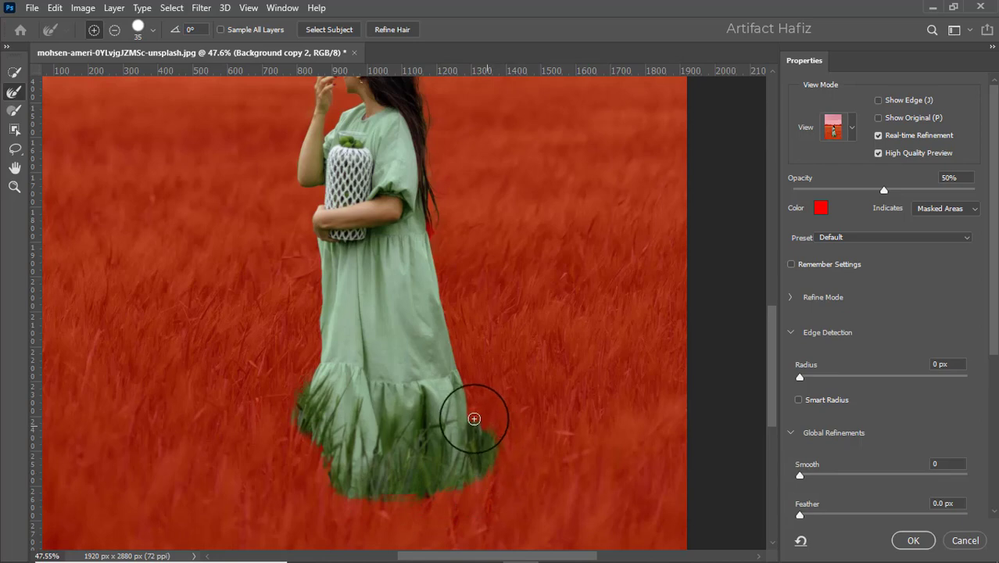
{"action": "left_click", "coordinate": [913, 540]}
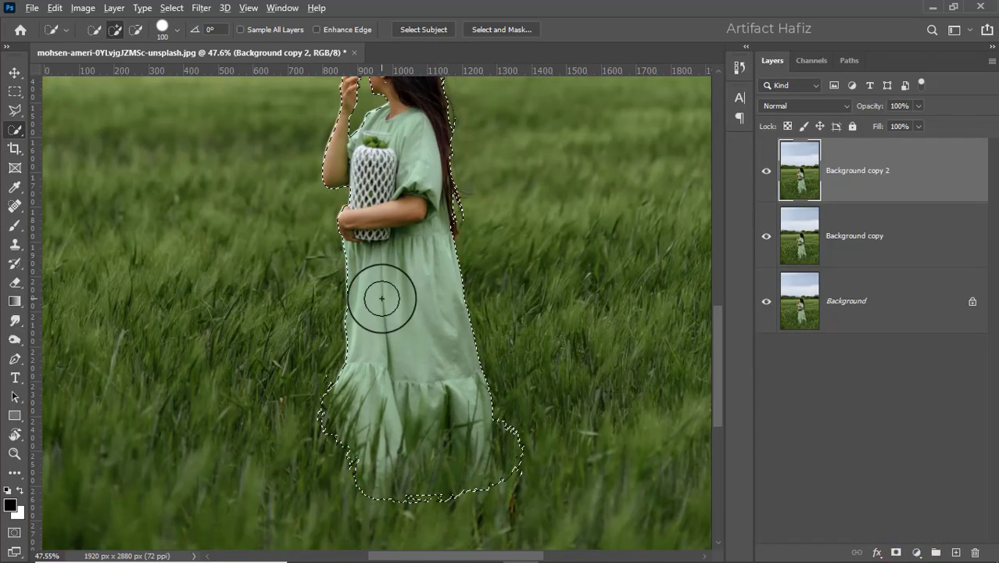
Add a layer mask to Background copy 2 from the selection of the woman.
{"action": "scroll", "coordinate": [382, 296], "scroll_direction": "down", "scroll_amount": 4}
{"action": "scroll", "coordinate": [294, 204], "scroll_direction": "up", "scroll_amount": 3}
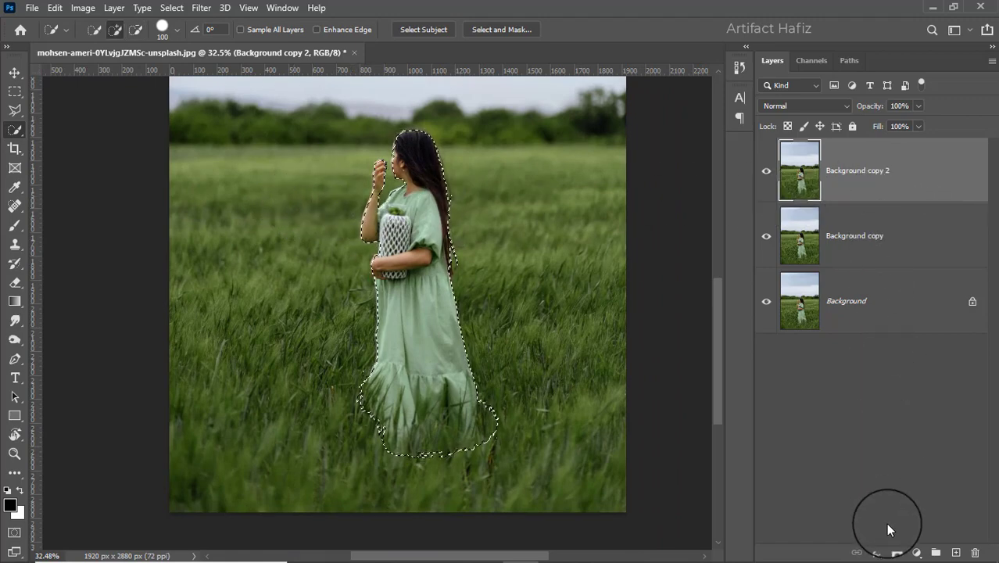
{"action": "left_click", "coordinate": [897, 551]}
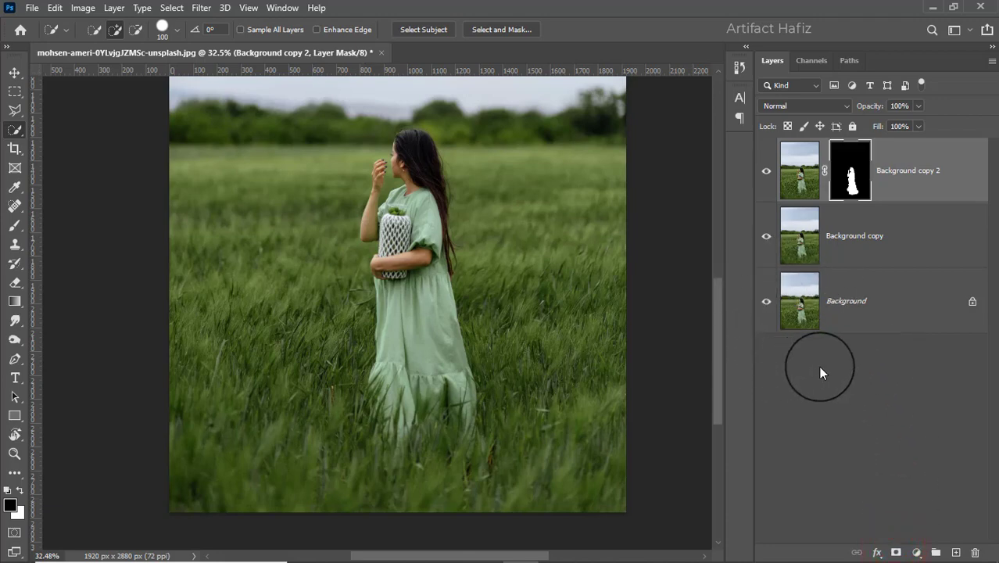
Load the layer mask as a selection with Intersect Mask With Selection, make Background copy active and hide Background copy 2.
{"action": "right_click", "coordinate": [843, 162]}
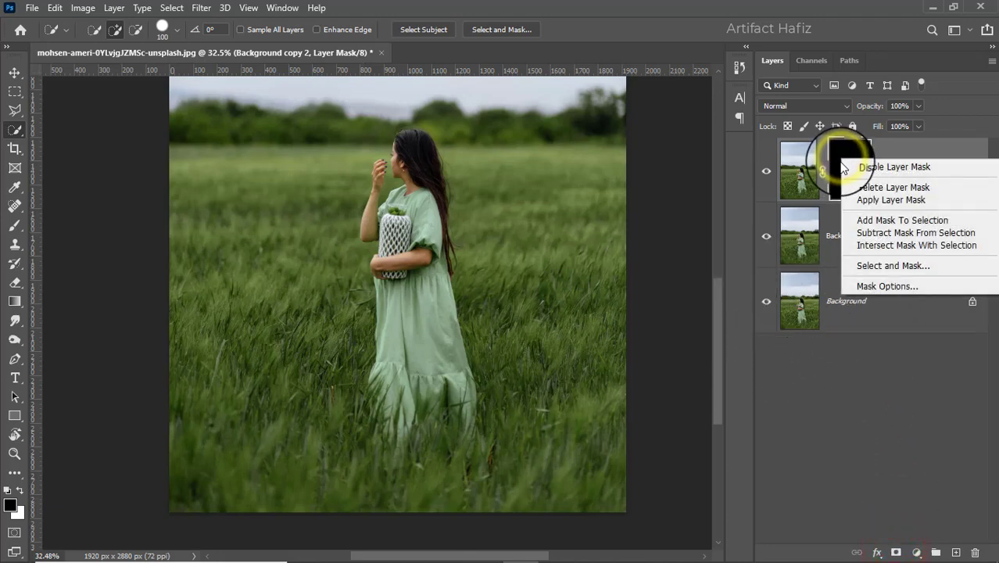
{"action": "left_click", "coordinate": [881, 245]}
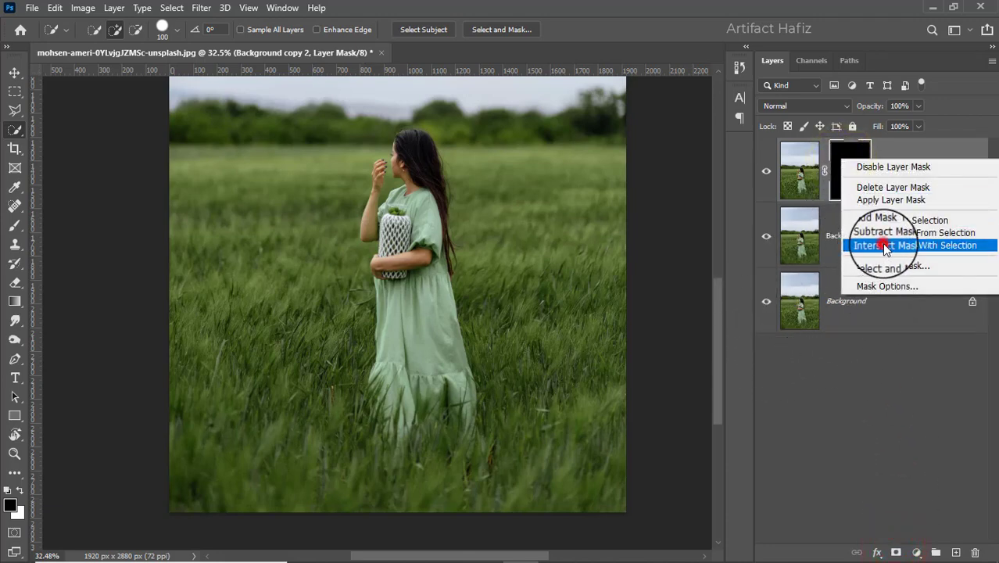
{"action": "left_click", "coordinate": [863, 234]}
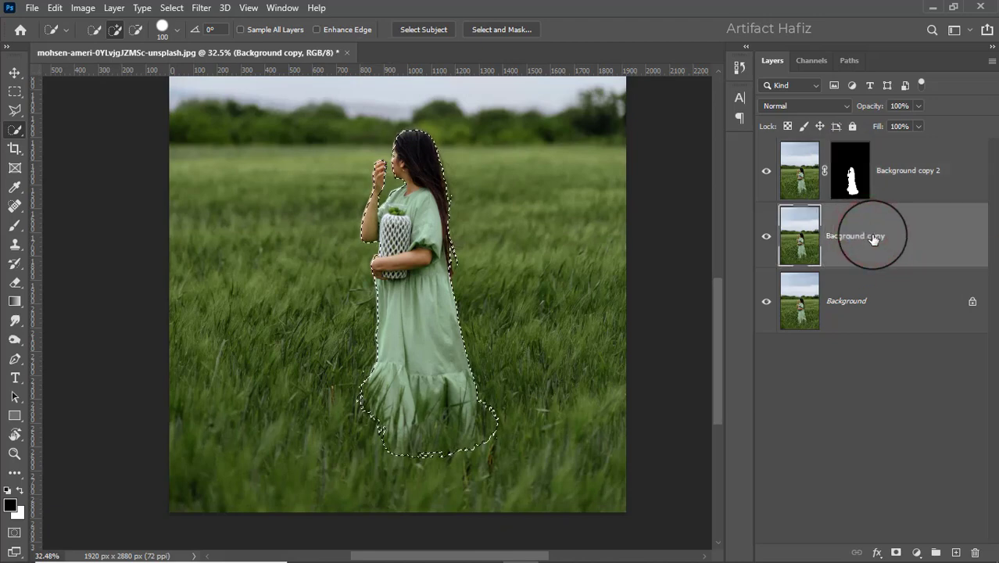
{"action": "left_click", "coordinate": [767, 171]}
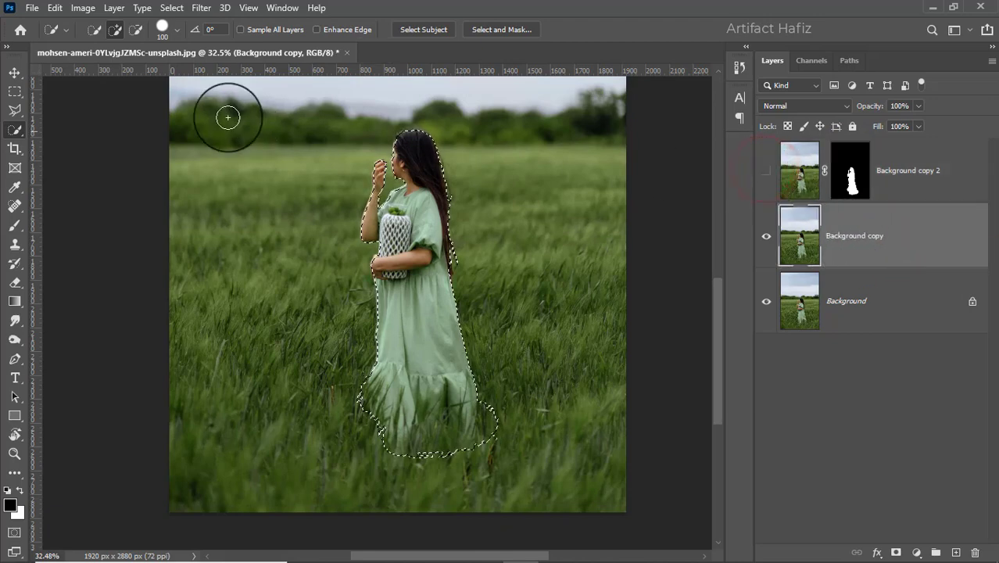
Expand the selection around the woman by 15 pixels.
{"action": "left_click", "coordinate": [167, 9]}
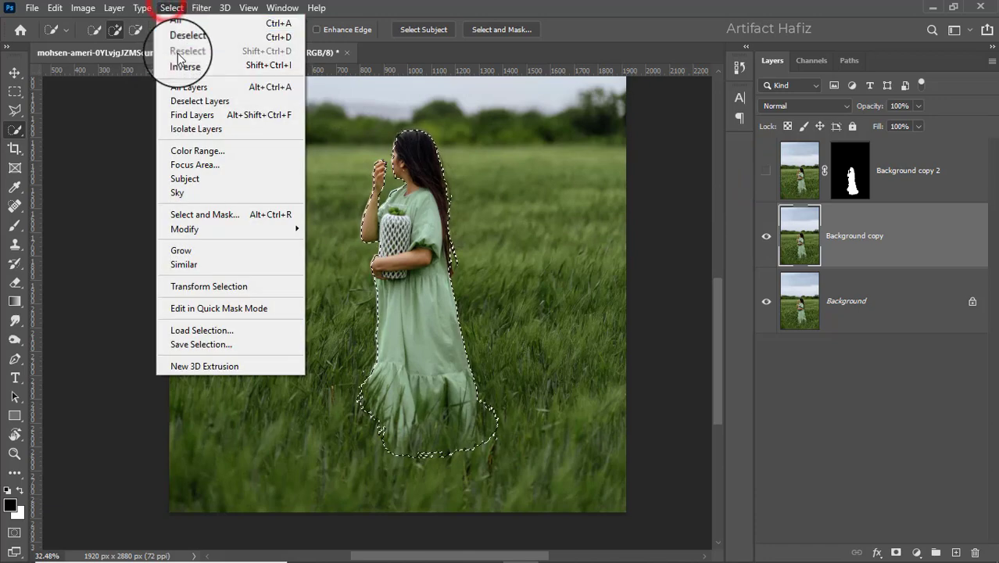
{"action": "left_click", "coordinate": [239, 236]}
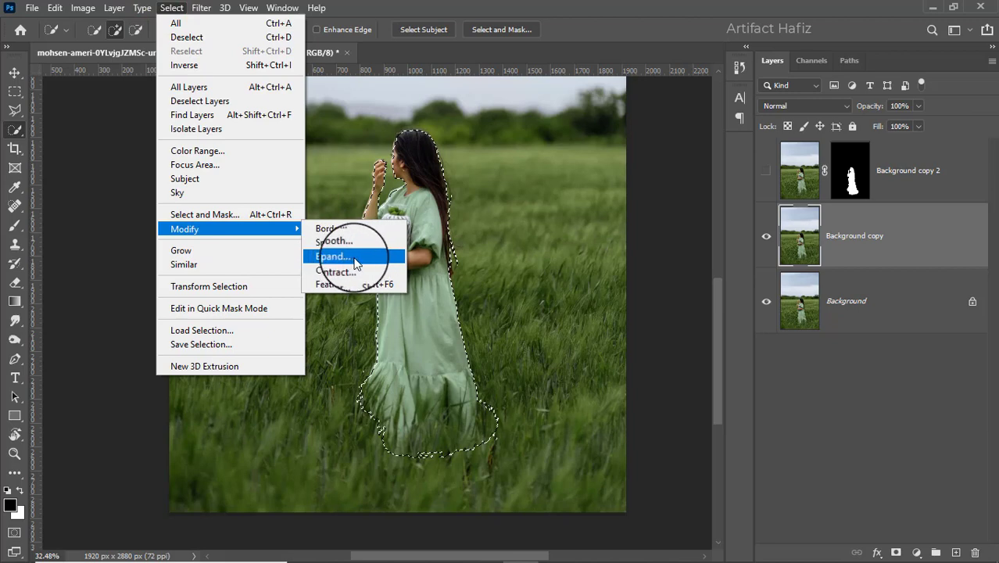
{"action": "left_click", "coordinate": [336, 258]}
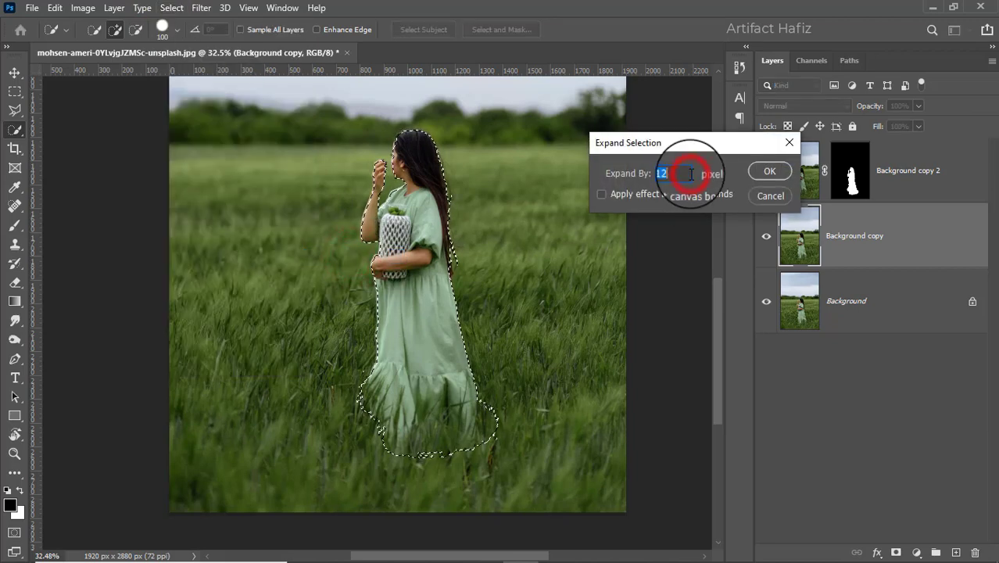
{"action": "scroll", "coordinate": [691, 174], "scroll_direction": "up", "scroll_amount": 3}
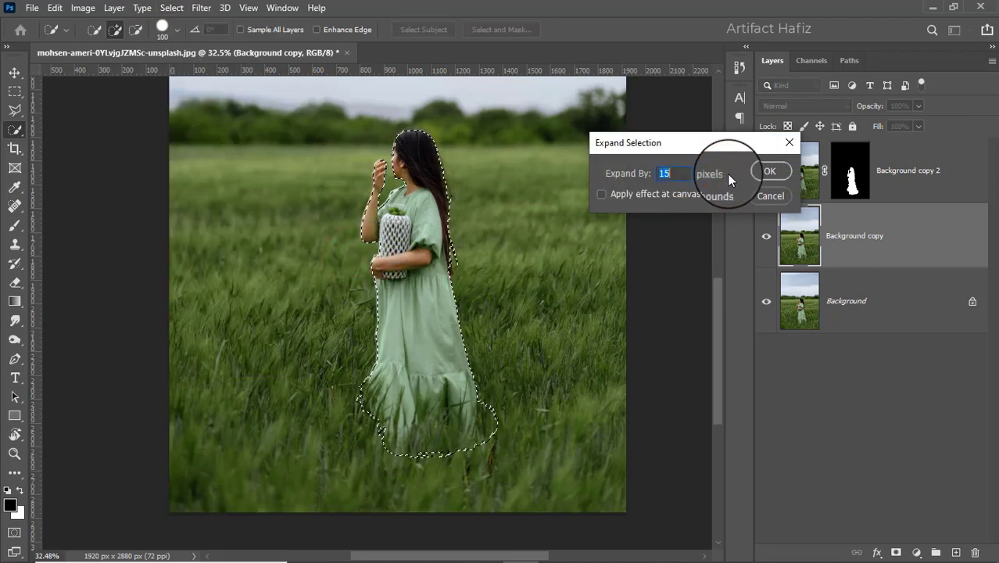
{"action": "left_click", "coordinate": [768, 170]}
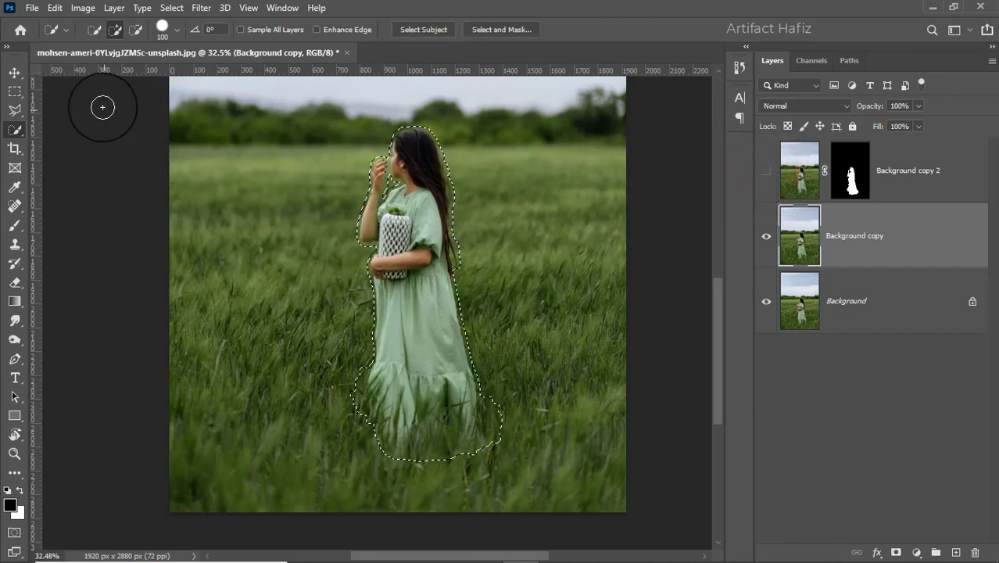
Remove the woman from Background copy with a Content-Aware fill at 100% opacity, and deselect.
{"action": "left_click", "coordinate": [55, 8]}
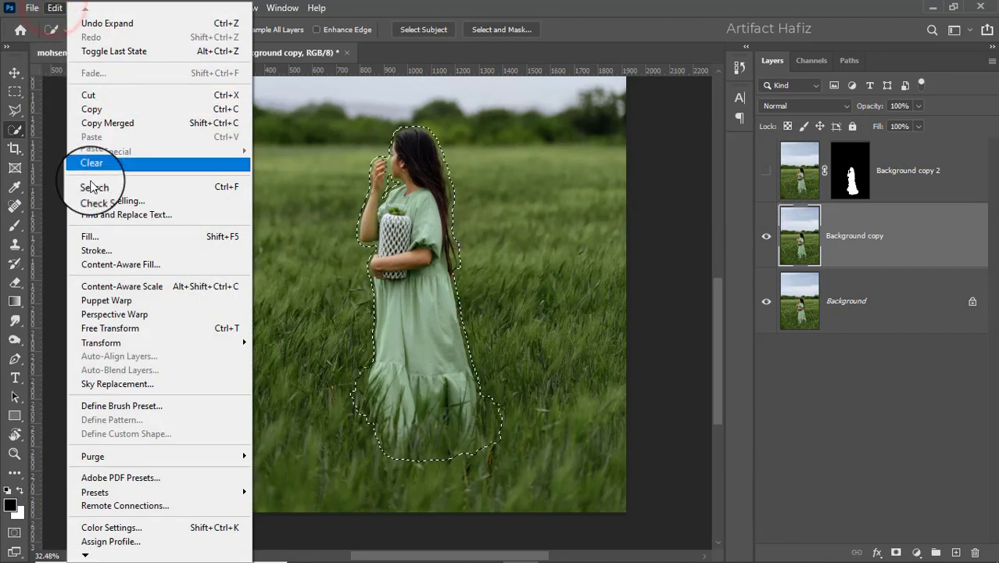
{"action": "left_click", "coordinate": [95, 235]}
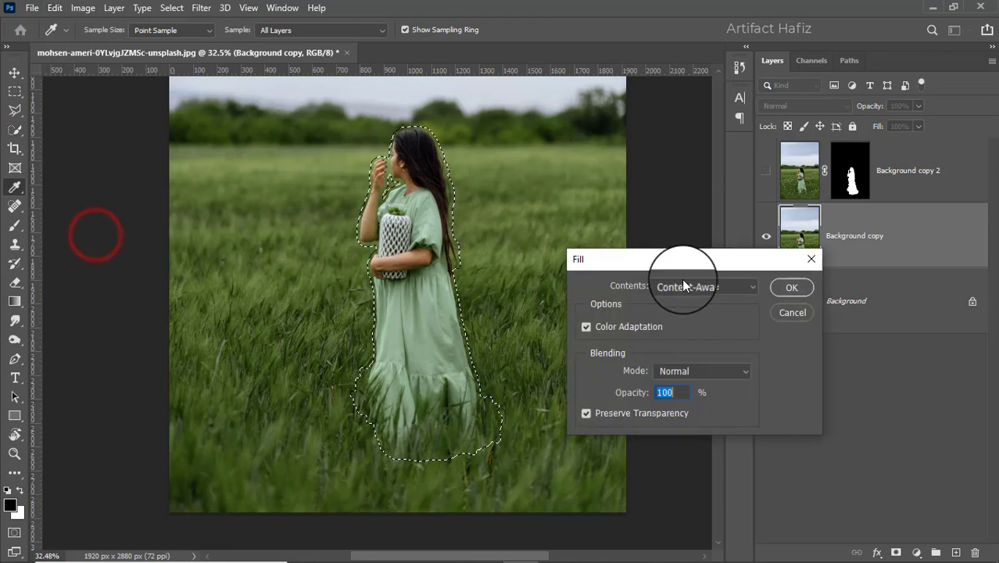
{"action": "left_click", "coordinate": [683, 286]}
{"action": "left_click", "coordinate": [691, 347]}
{"action": "left_click", "coordinate": [786, 288]}
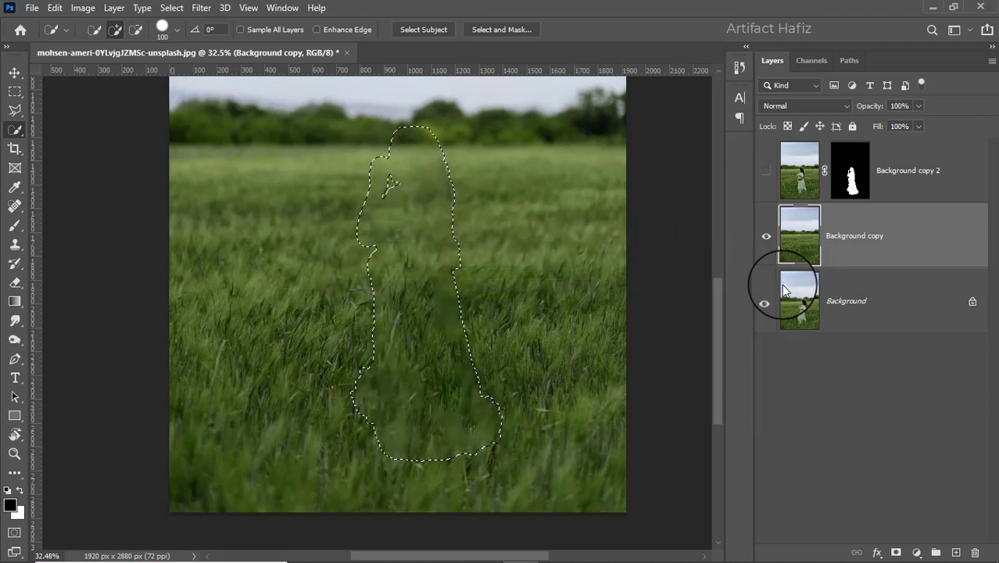
{"action": "left_click", "coordinate": [170, 6]}
{"action": "left_click", "coordinate": [180, 37]}
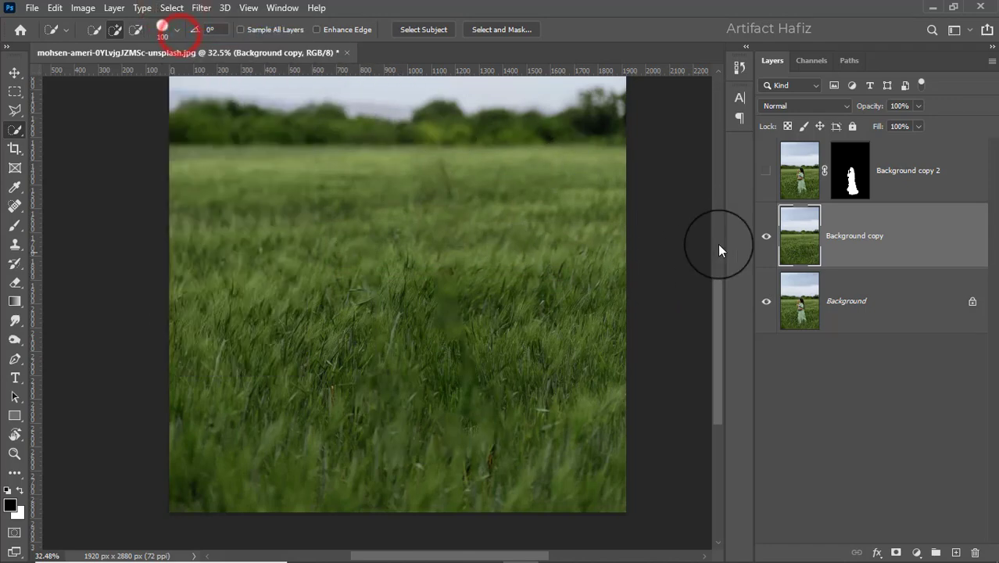
Show the Background copy 2 layer again, toggling its visibility to compare the image with and without the woman.
{"action": "left_click", "coordinate": [767, 170]}
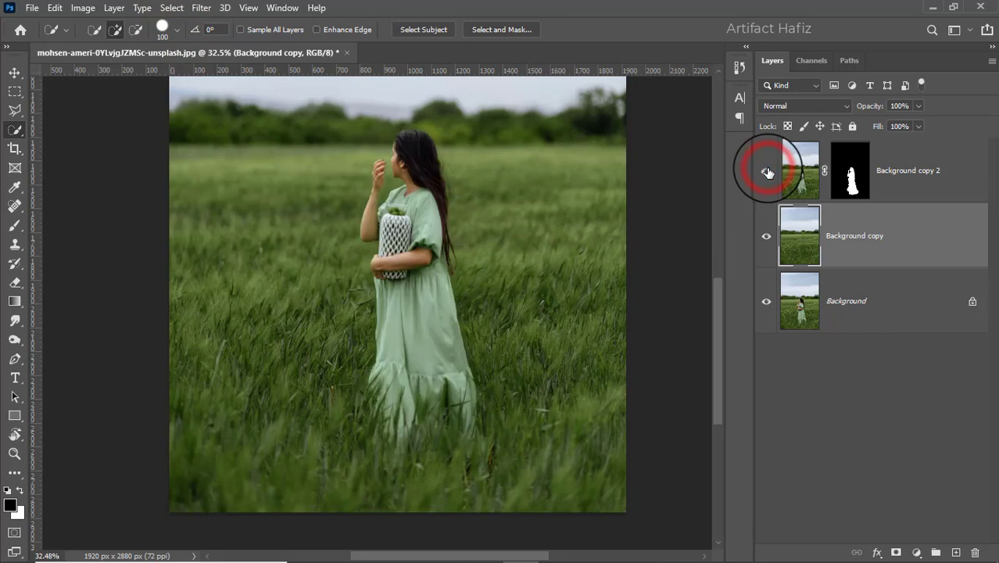
{"action": "left_click", "coordinate": [768, 170]}
{"action": "left_click", "coordinate": [767, 171]}
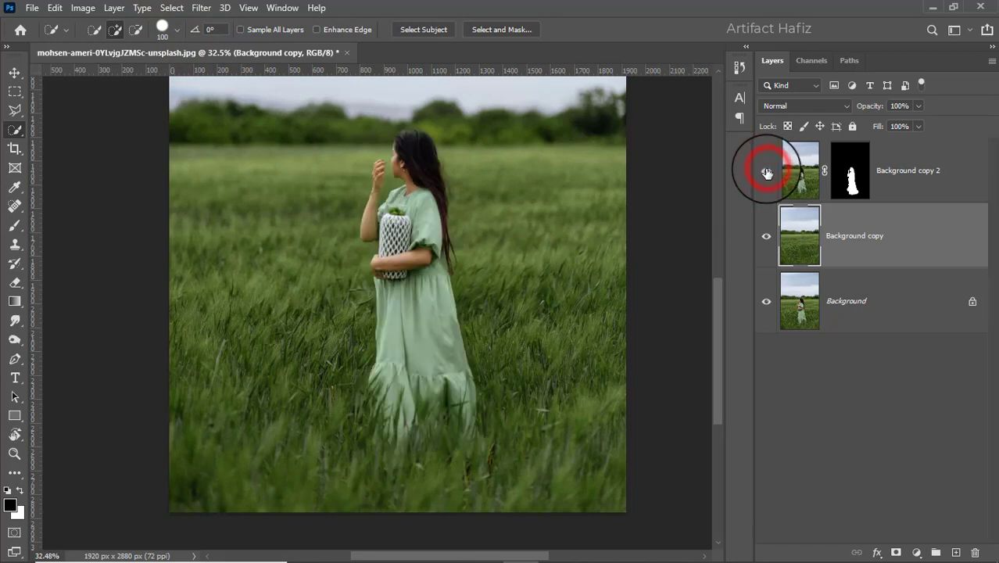
Convert the Background copy layer for smart filters.
{"action": "left_click", "coordinate": [902, 235]}
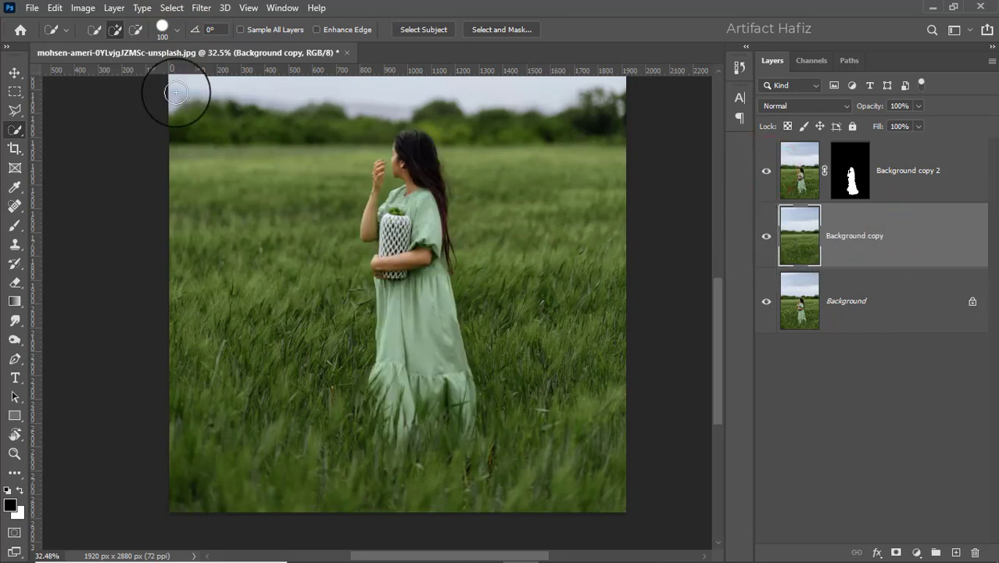
{"action": "left_click", "coordinate": [197, 10]}
{"action": "left_click", "coordinate": [212, 39]}
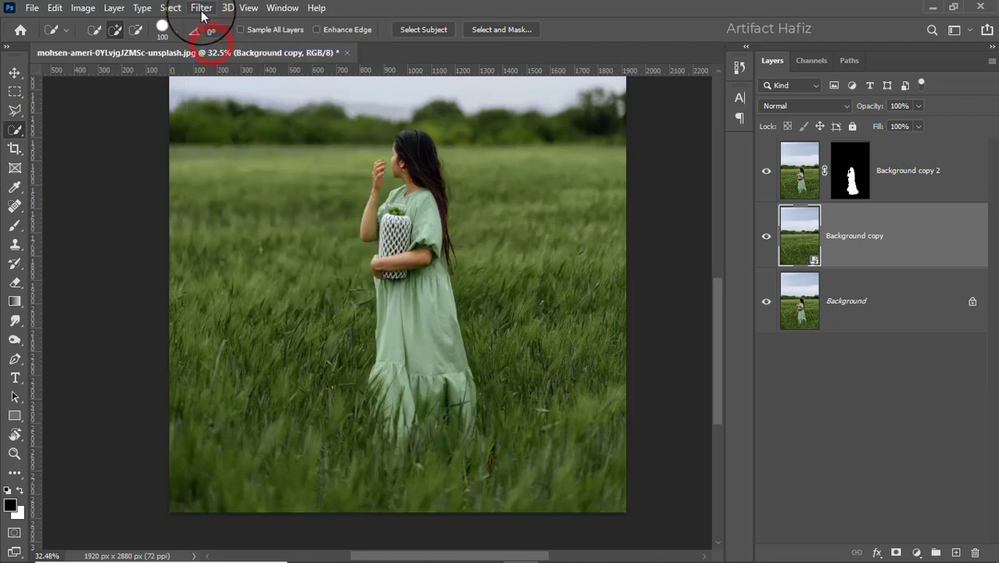
Open the Motion Blur filter for the Background copy layer and move its dialog clear of the image.
{"action": "left_click", "coordinate": [202, 11]}
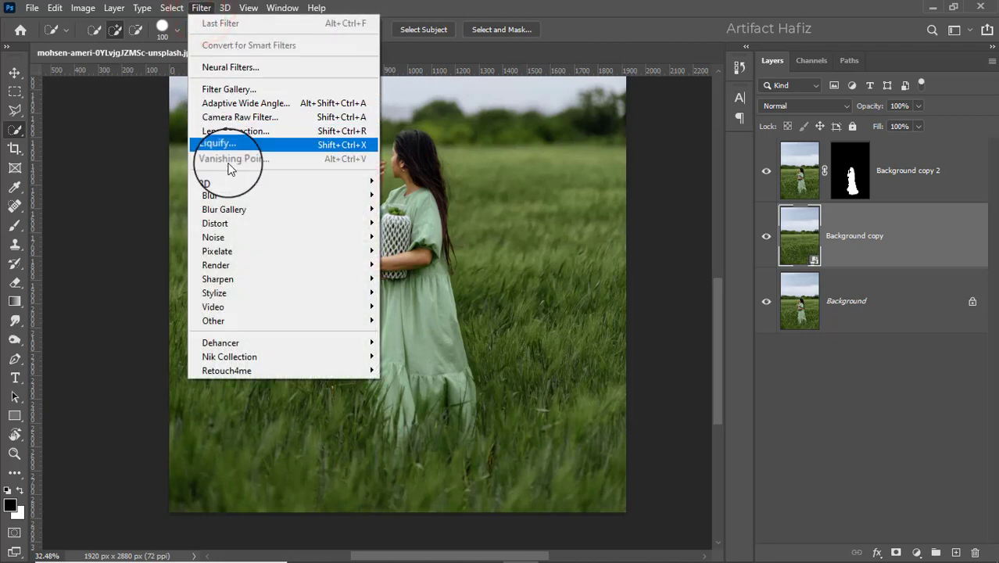
{"action": "mouse_move", "coordinate": [263, 199]}
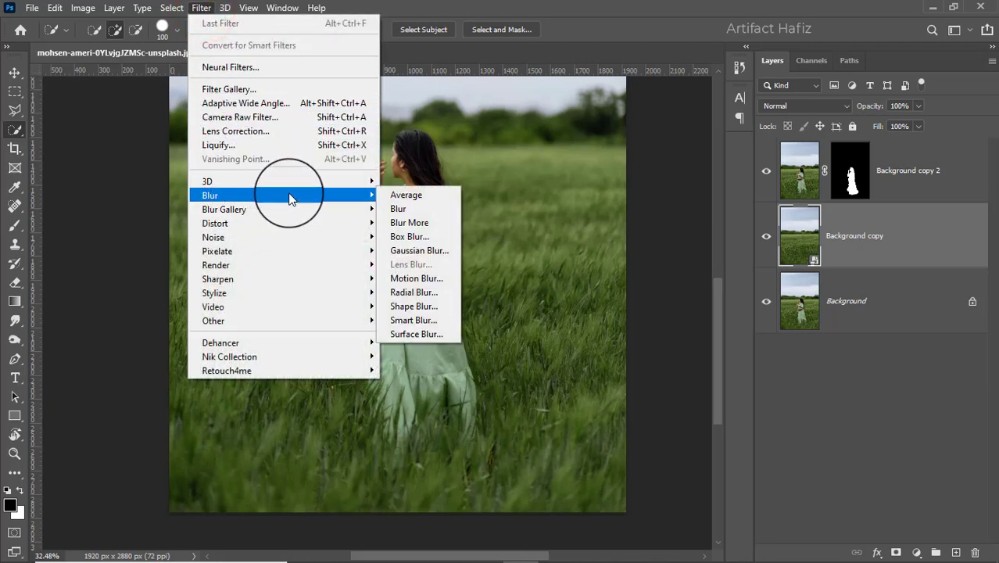
{"action": "left_click", "coordinate": [418, 278]}
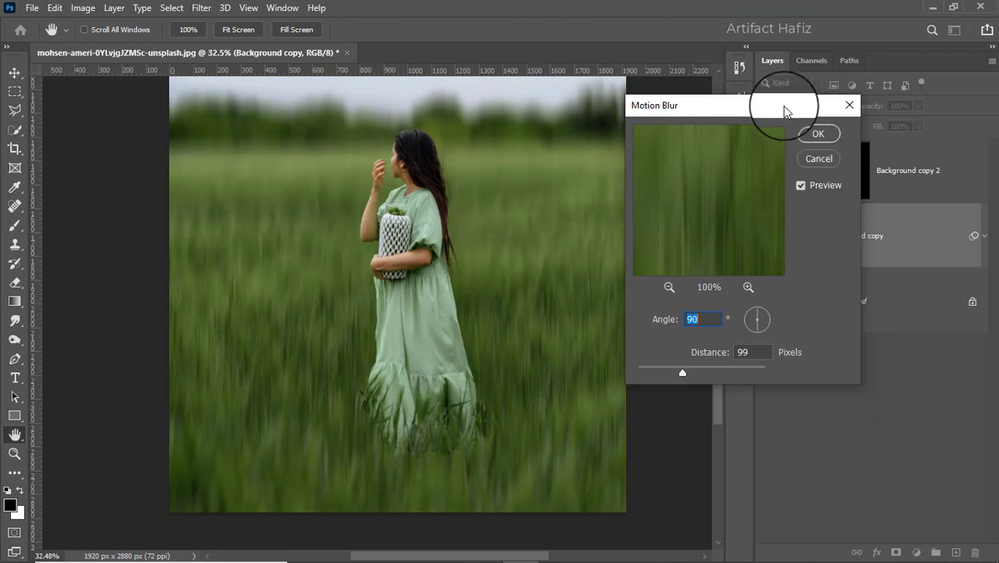
{"action": "left_click_drag", "start_coordinate": [719, 105], "coordinate": [811, 128]}
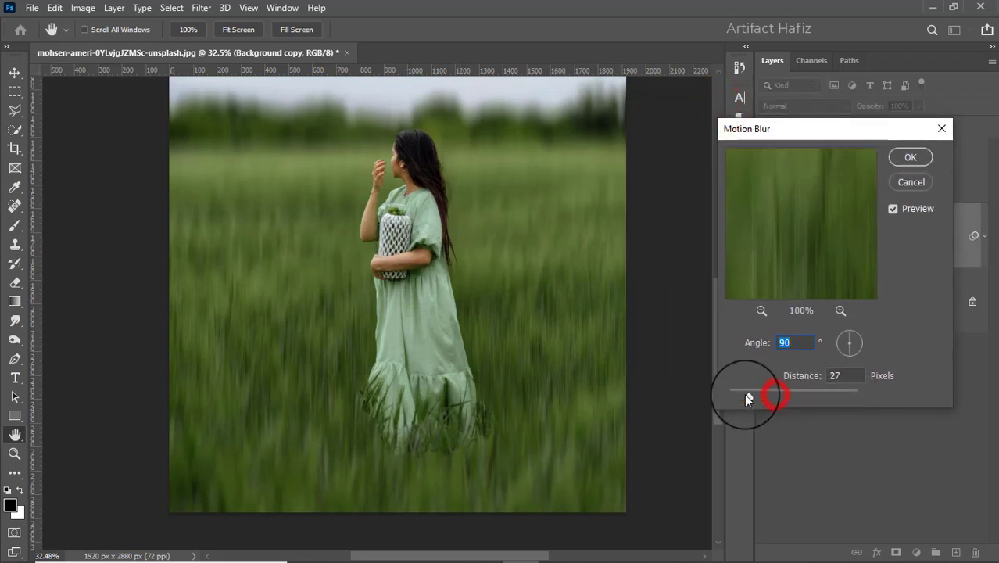
Try Motion Blur distances of 152 and 1298 pixels and a near-horizontal angle, then return the angle to 90°.
{"action": "left_click_drag", "start_coordinate": [746, 398], "coordinate": [786, 397]}
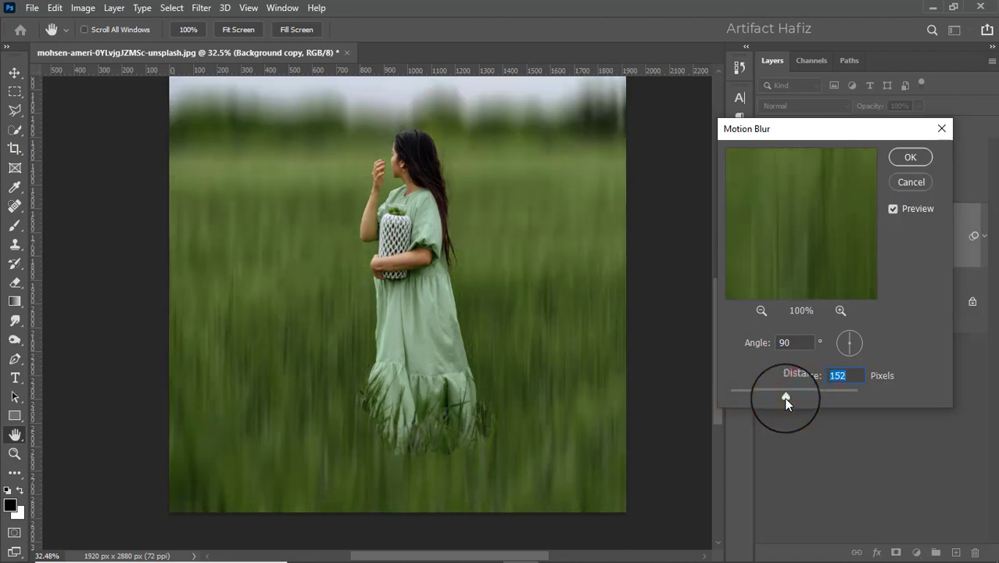
{"action": "left_click", "coordinate": [861, 344]}
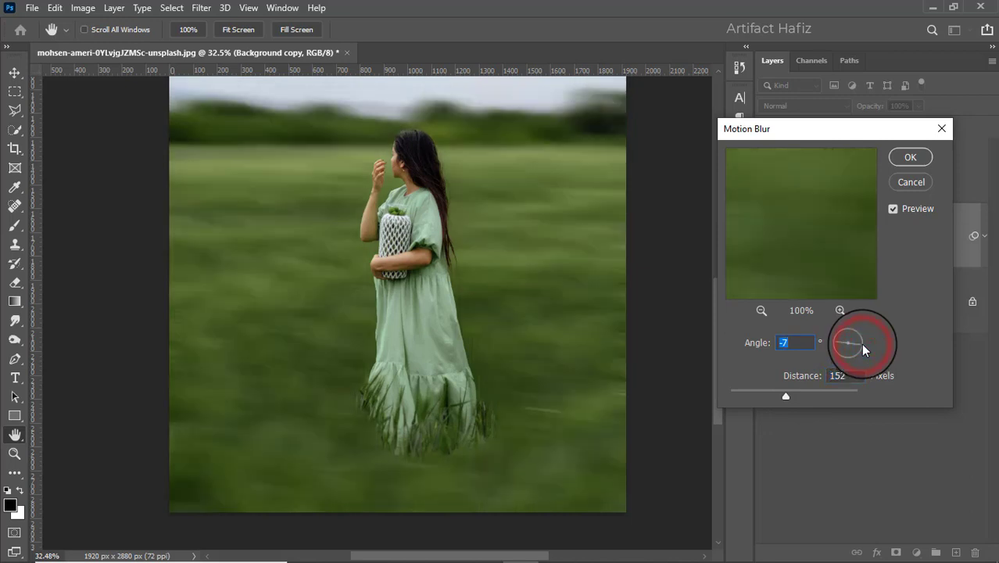
{"action": "left_click_drag", "start_coordinate": [861, 343], "coordinate": [863, 342]}
{"action": "left_click_drag", "start_coordinate": [786, 395], "coordinate": [839, 394]}
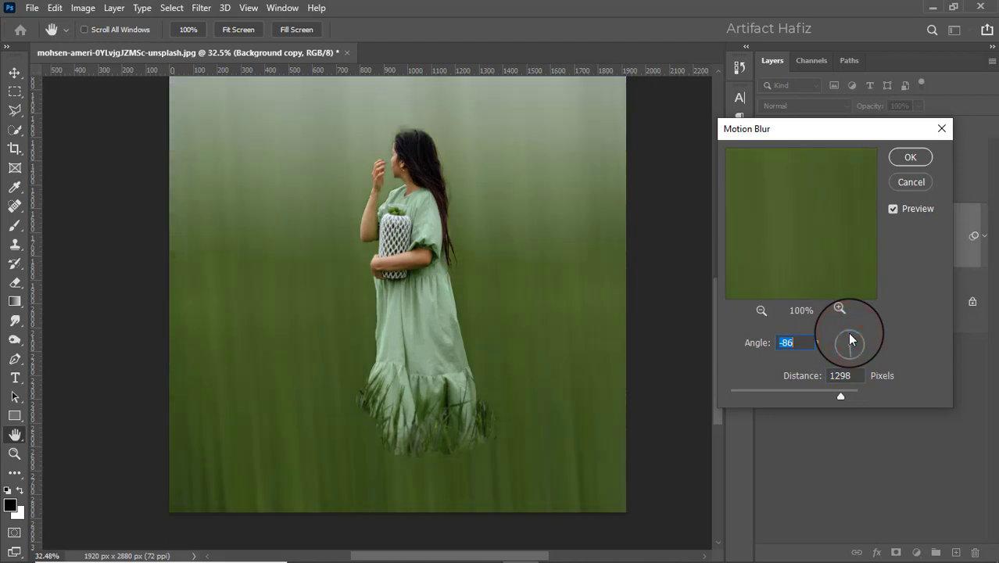
{"action": "left_click_drag", "start_coordinate": [848, 332], "coordinate": [849, 337]}
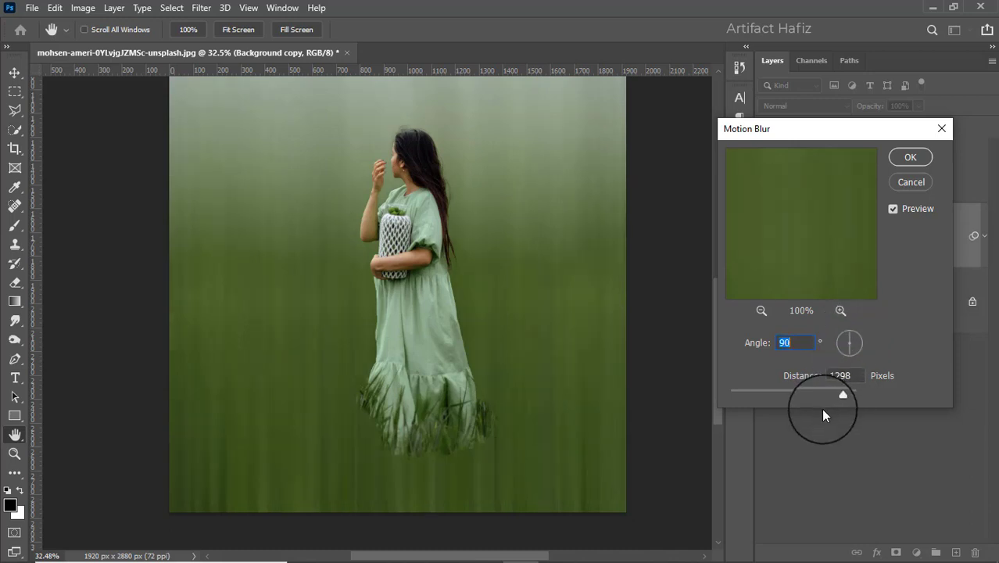
Apply the Motion Blur to Background copy at a 90° angle with a distance of 106 pixels.
{"action": "left_click_drag", "start_coordinate": [841, 394], "coordinate": [775, 389]}
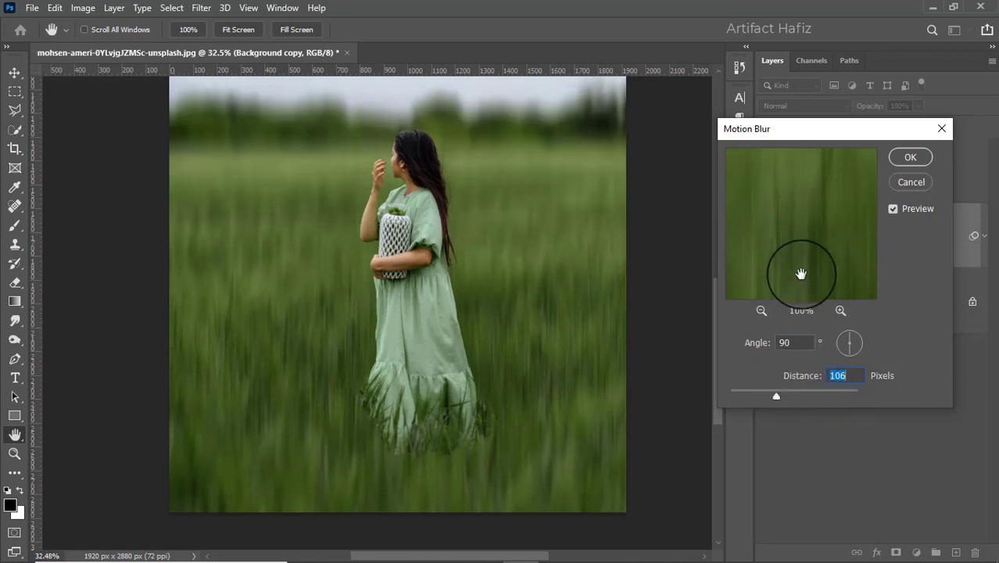
{"action": "left_click", "coordinate": [892, 158]}
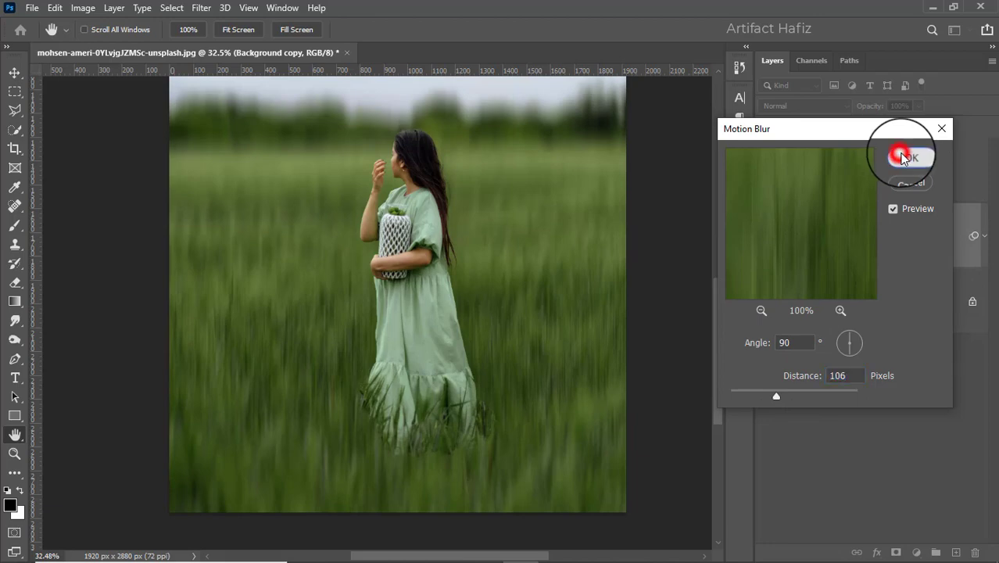
{"action": "key", "text": "w"}
Inspect the blur around the woman and add a white layer mask to the Background copy layer.
{"action": "scroll", "coordinate": [369, 294], "scroll_direction": "down", "scroll_amount": 5}
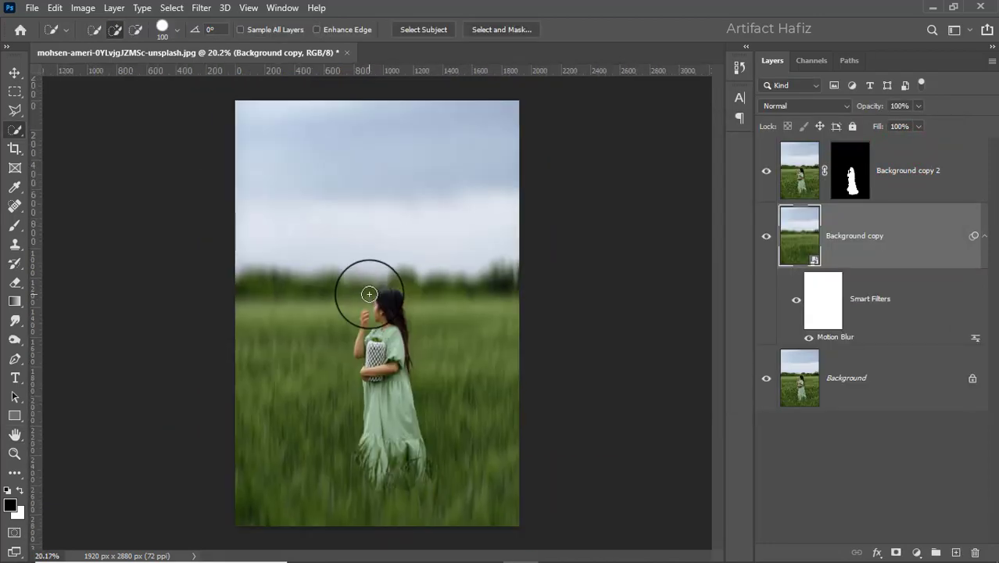
{"action": "scroll", "coordinate": [363, 302], "scroll_direction": "up", "scroll_amount": 2}
{"action": "scroll", "coordinate": [420, 379], "scroll_direction": "up", "scroll_amount": 3}
{"action": "scroll", "coordinate": [421, 379], "scroll_direction": "up", "scroll_amount": 2}
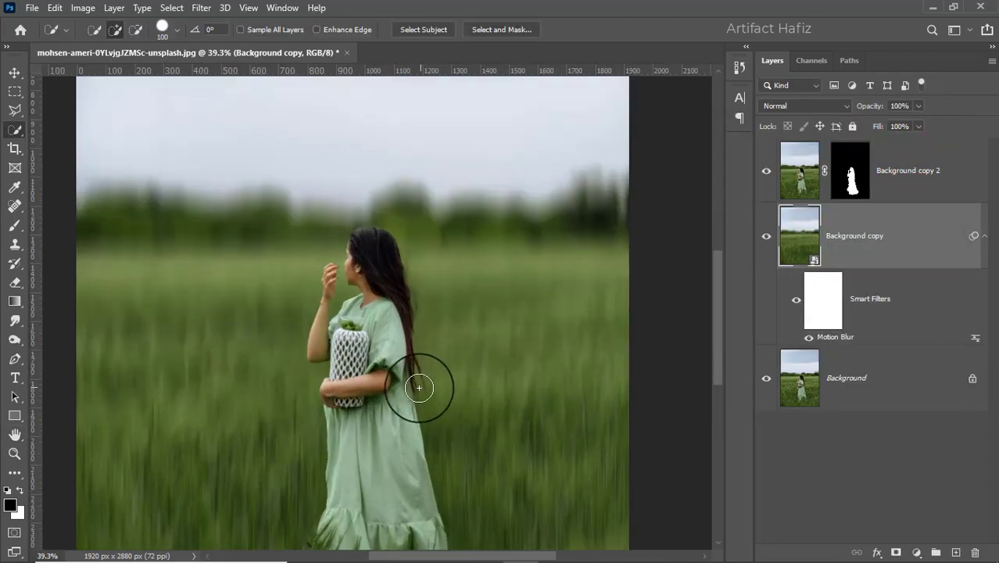
{"action": "left_click_drag", "start_coordinate": [420, 386], "coordinate": [452, 280]}
{"action": "scroll", "coordinate": [437, 335], "scroll_direction": "down", "scroll_amount": 2}
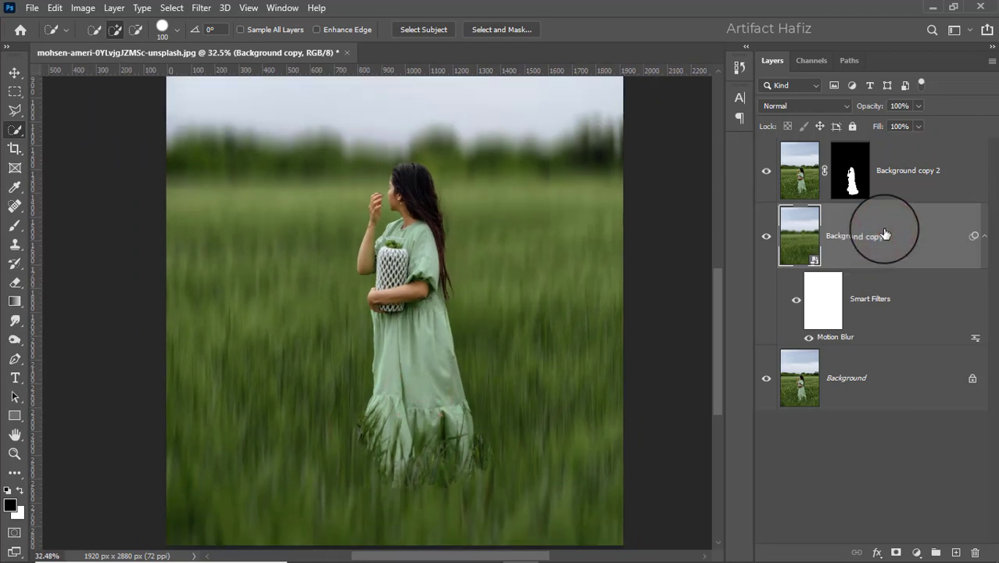
{"action": "scroll", "coordinate": [530, 281], "scroll_direction": "down", "scroll_amount": 1}
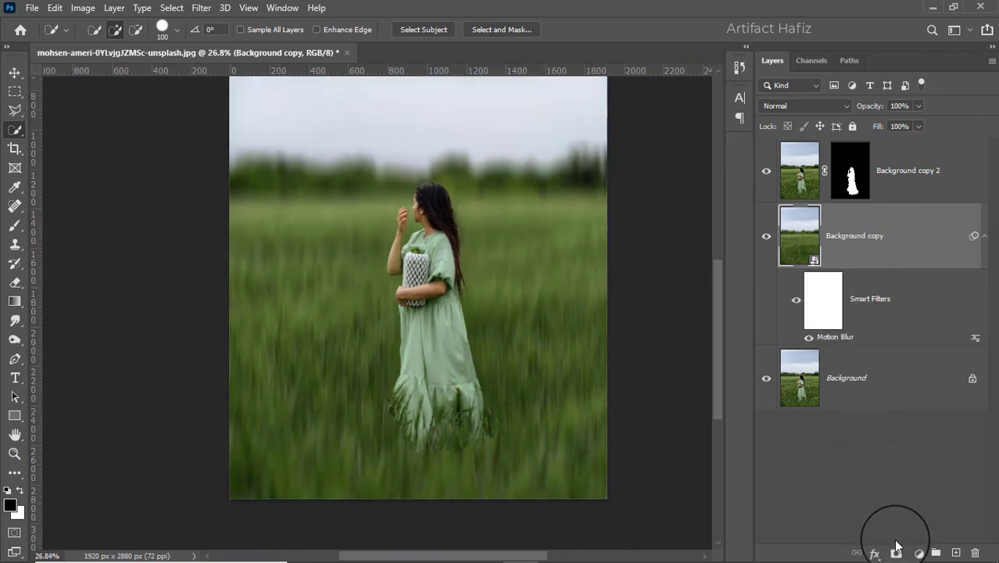
{"action": "left_click", "coordinate": [898, 554]}
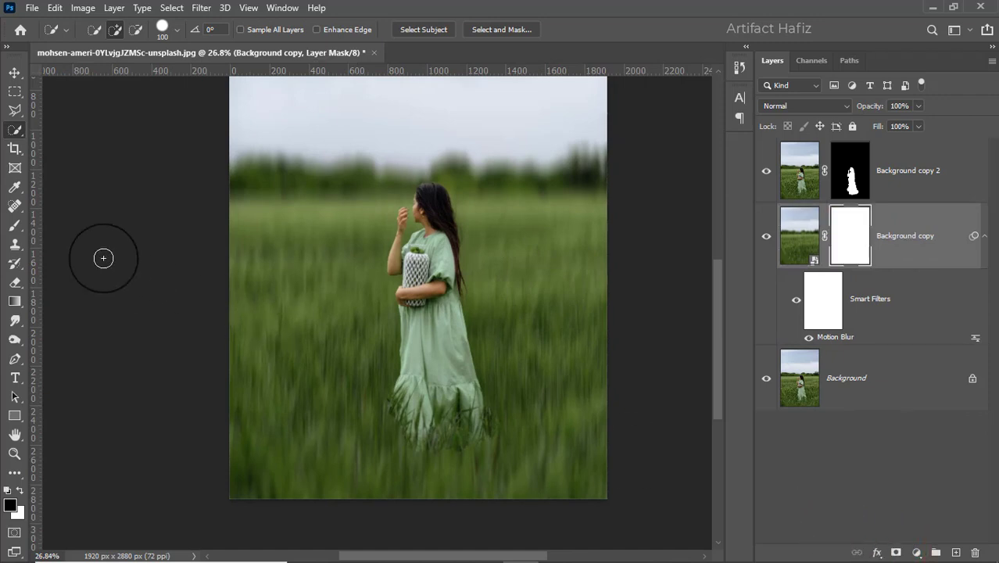
Choose the Brush tool with the Soft Round preset at 150 px and 0% hardness.
{"action": "left_click", "coordinate": [15, 225]}
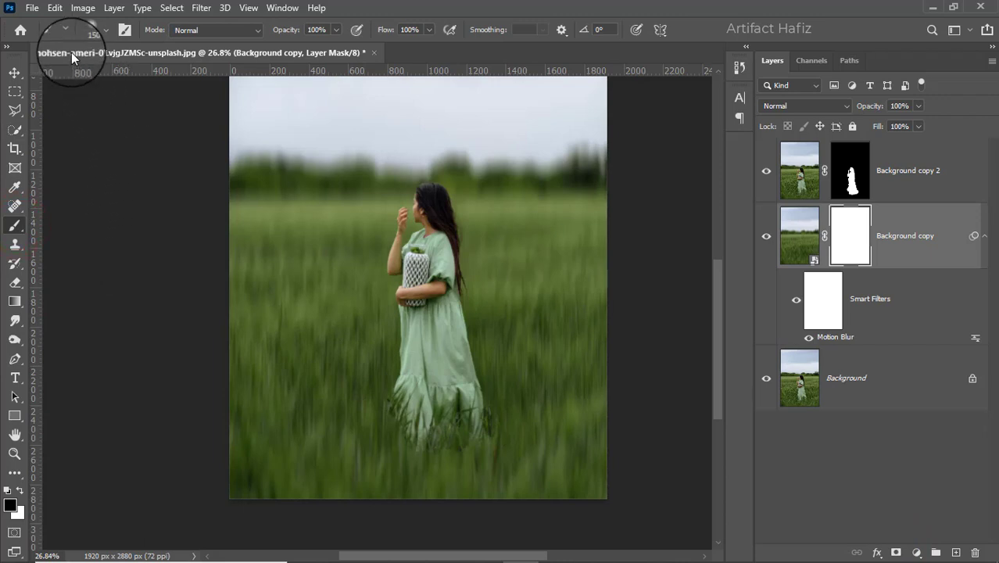
{"action": "left_click", "coordinate": [104, 29]}
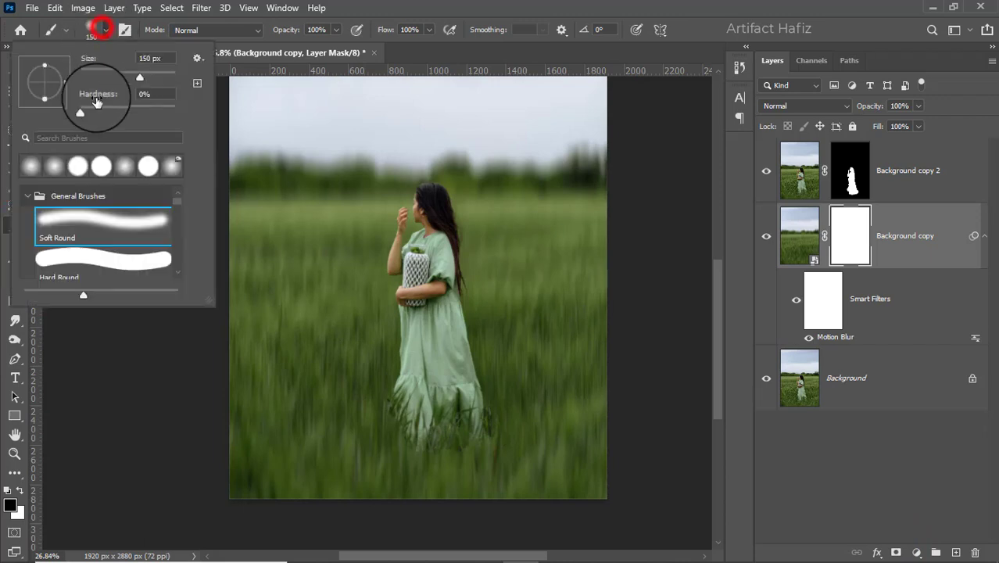
{"action": "left_click", "coordinate": [76, 222]}
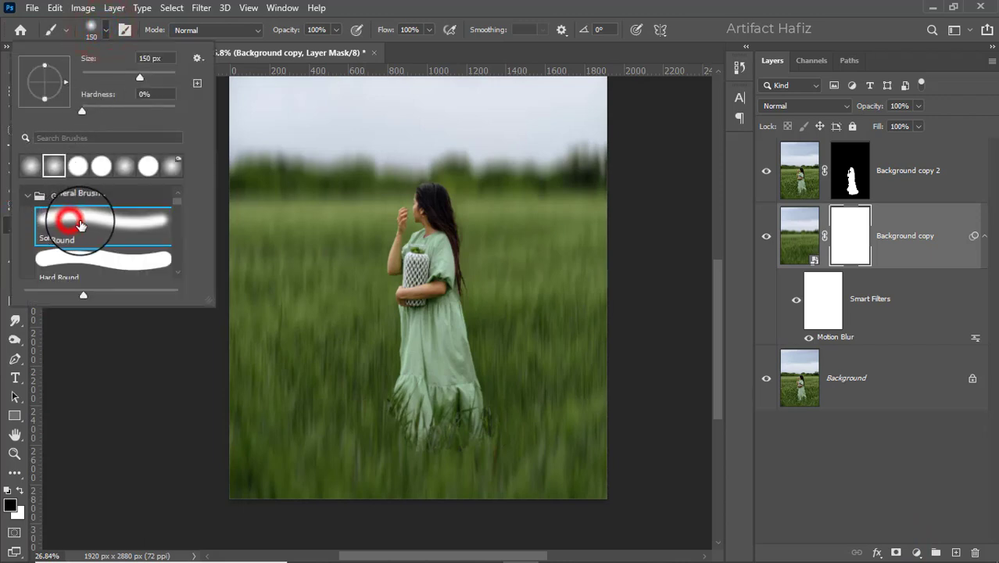
{"action": "left_click", "coordinate": [30, 169]}
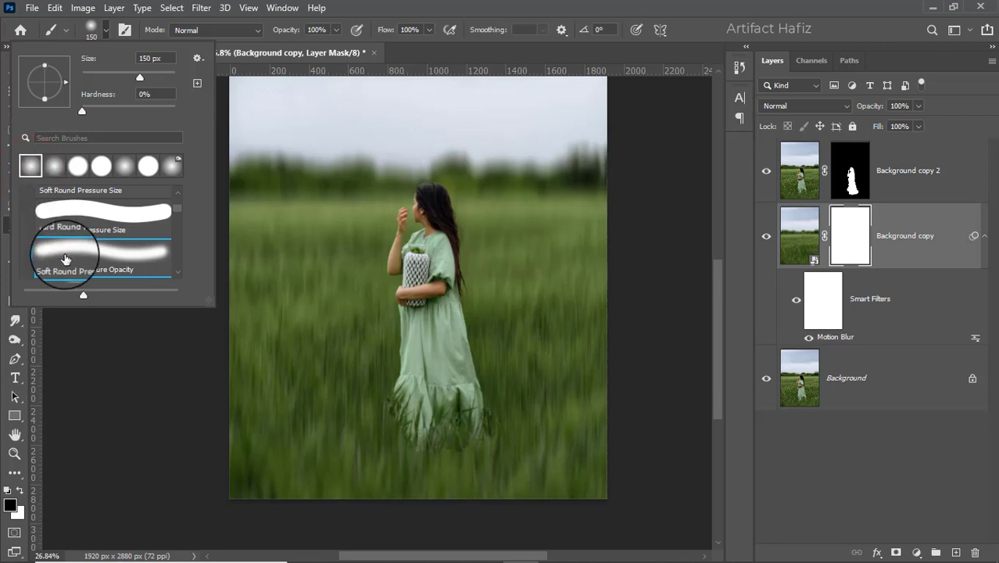
{"action": "scroll", "coordinate": [65, 258], "scroll_direction": "up", "scroll_amount": 6}
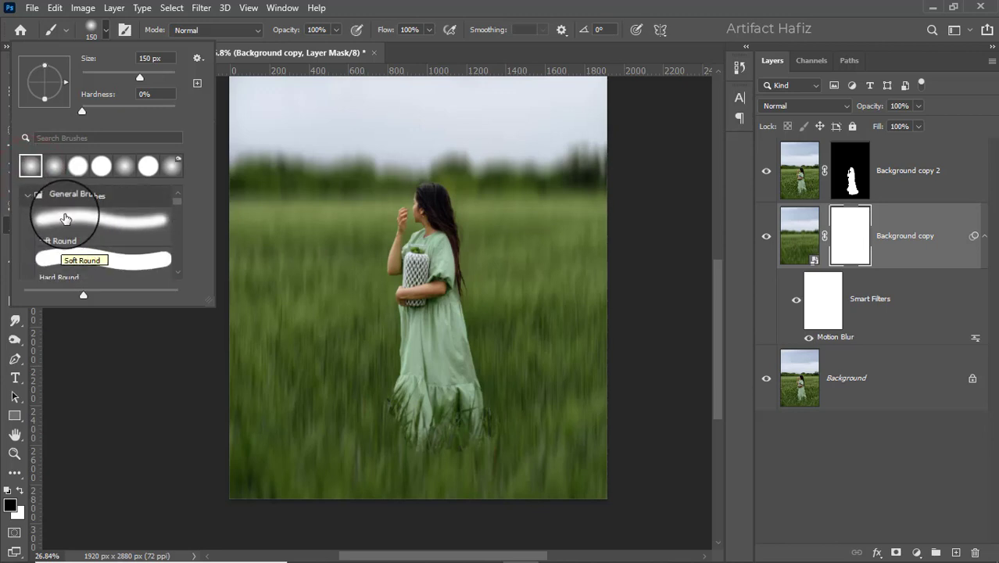
{"action": "left_click", "coordinate": [64, 217]}
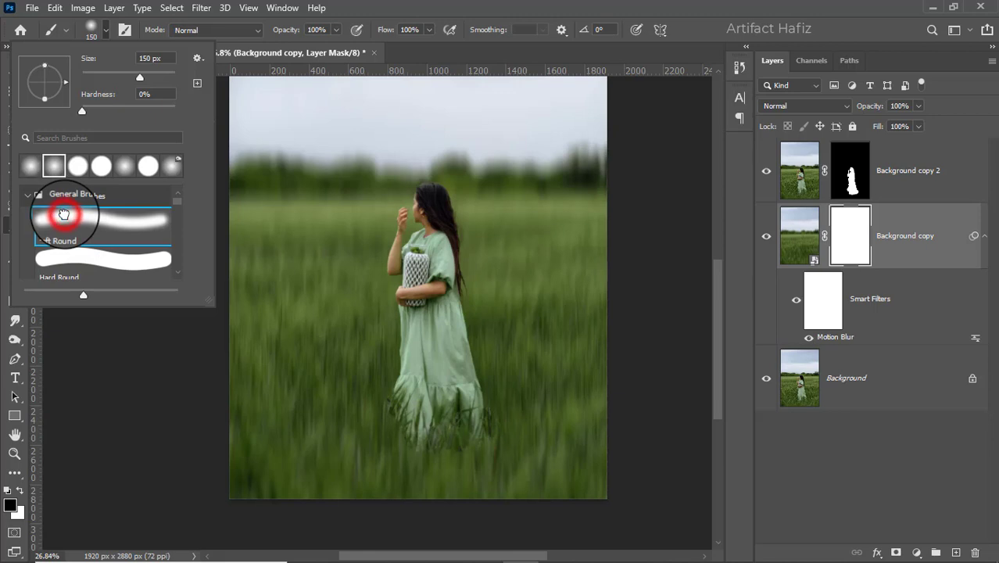
Set the brush to 100% flow and 18% opacity, with black as the foreground color.
{"action": "left_click", "coordinate": [429, 32]}
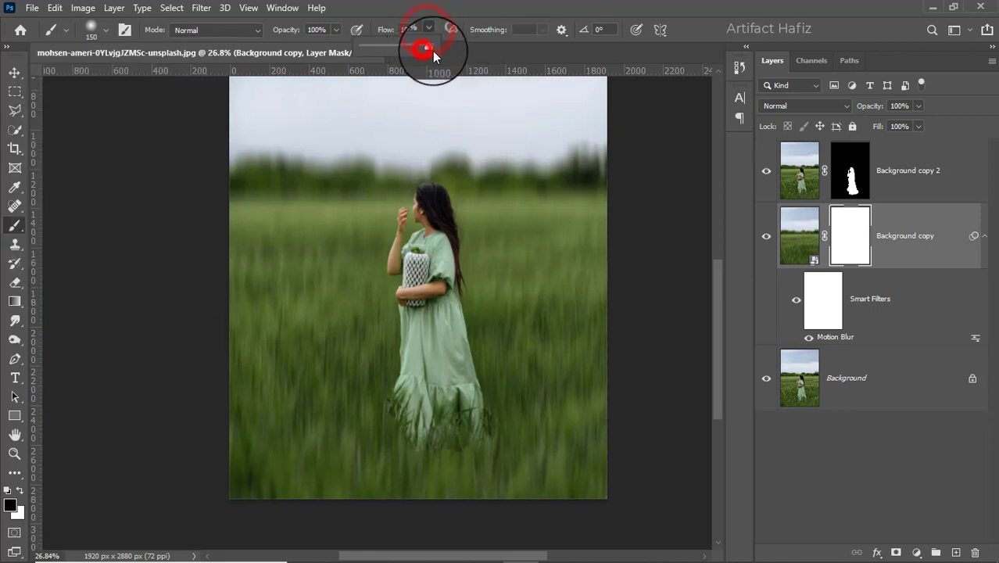
{"action": "left_click", "coordinate": [335, 30]}
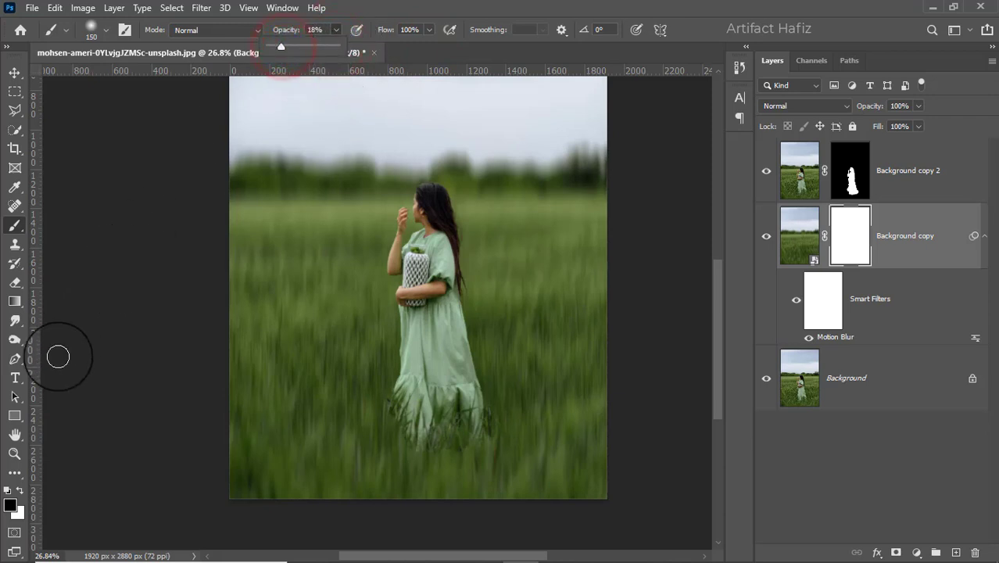
{"action": "left_click", "coordinate": [21, 489]}
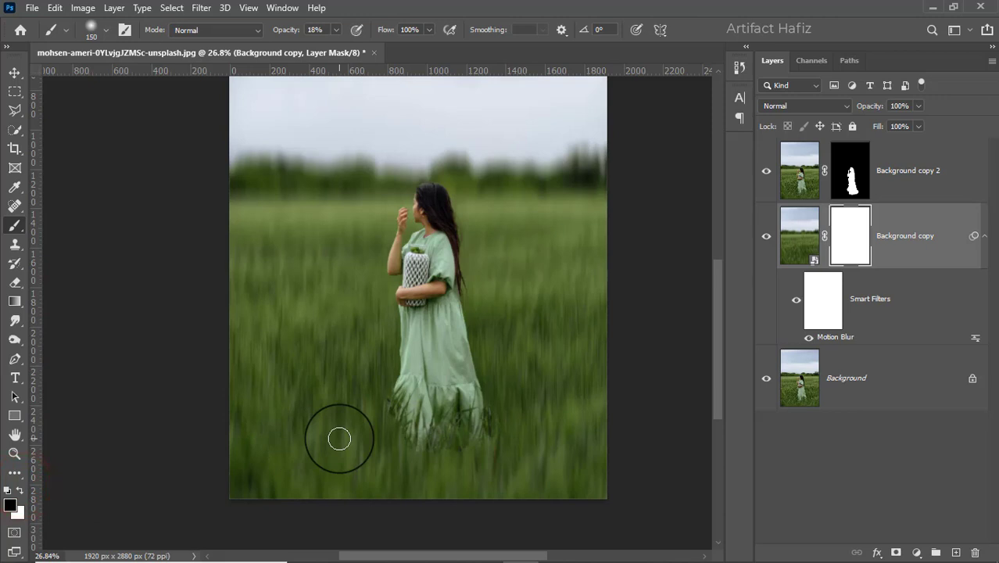
Enlarge the brush to 400 px and paint the Background copy mask over the grass around the dress hem to reduce the blur.
{"action": "mouse_move", "coordinate": [384, 412]}
{"action": "left_mouse_down"}
{"action": "mouse_move", "coordinate": [451, 421]}
{"action": "mouse_move", "coordinate": [385, 421]}
{"action": "mouse_move", "coordinate": [337, 393]}
{"action": "mouse_move", "coordinate": [478, 417]}
{"action": "mouse_move", "coordinate": [450, 417]}
{"action": "mouse_move", "coordinate": [465, 403]}
{"action": "mouse_move", "coordinate": [383, 423]}
{"action": "mouse_move", "coordinate": [376, 377]}
{"action": "mouse_move", "coordinate": [566, 397]}
{"action": "left_mouse_up"}
{"action": "mouse_move", "coordinate": [357, 382]}
{"action": "left_mouse_down"}
{"action": "mouse_move", "coordinate": [349, 408]}
{"action": "mouse_move", "coordinate": [337, 420]}
{"action": "mouse_move", "coordinate": [365, 400]}
{"action": "mouse_move", "coordinate": [273, 458]}
{"action": "left_mouse_up"}
{"action": "left_click_drag", "start_coordinate": [306, 382], "coordinate": [262, 422]}
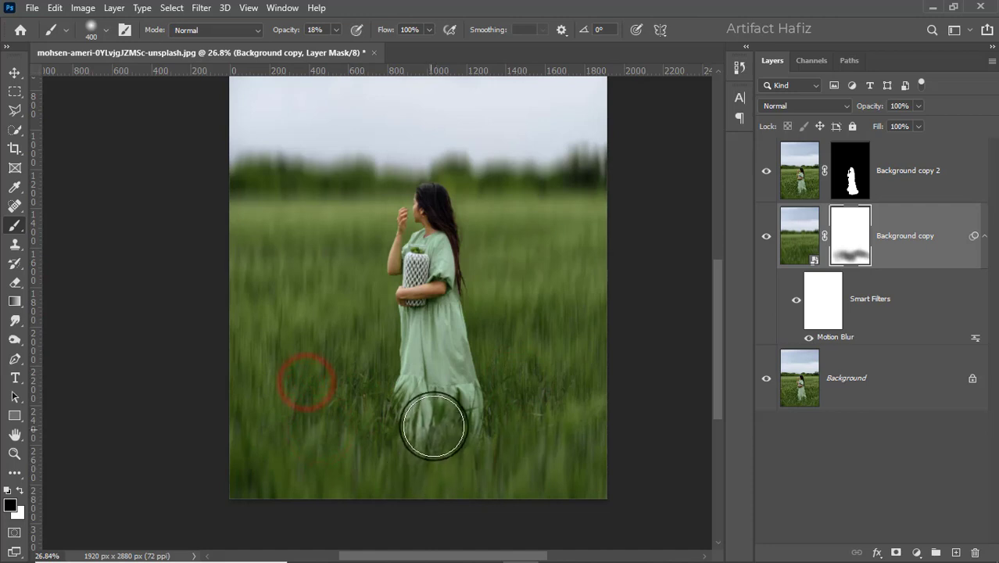
{"action": "mouse_move", "coordinate": [429, 365]}
{"action": "left_mouse_down"}
{"action": "mouse_move", "coordinate": [451, 411]}
{"action": "mouse_move", "coordinate": [466, 363]}
{"action": "mouse_move", "coordinate": [457, 406]}
{"action": "mouse_move", "coordinate": [488, 421]}
{"action": "mouse_move", "coordinate": [494, 376]}
{"action": "mouse_move", "coordinate": [488, 431]}
{"action": "mouse_move", "coordinate": [484, 395]}
{"action": "mouse_move", "coordinate": [469, 386]}
{"action": "mouse_move", "coordinate": [464, 435]}
{"action": "mouse_move", "coordinate": [439, 498]}
{"action": "left_mouse_up"}
Toggle the Background copy layer's visibility to compare the image with and without the background blur, leaving it shown.
{"action": "scroll", "coordinate": [421, 389], "scroll_direction": "down", "scroll_amount": 4}
{"action": "scroll", "coordinate": [411, 390], "scroll_direction": "up", "scroll_amount": 1}
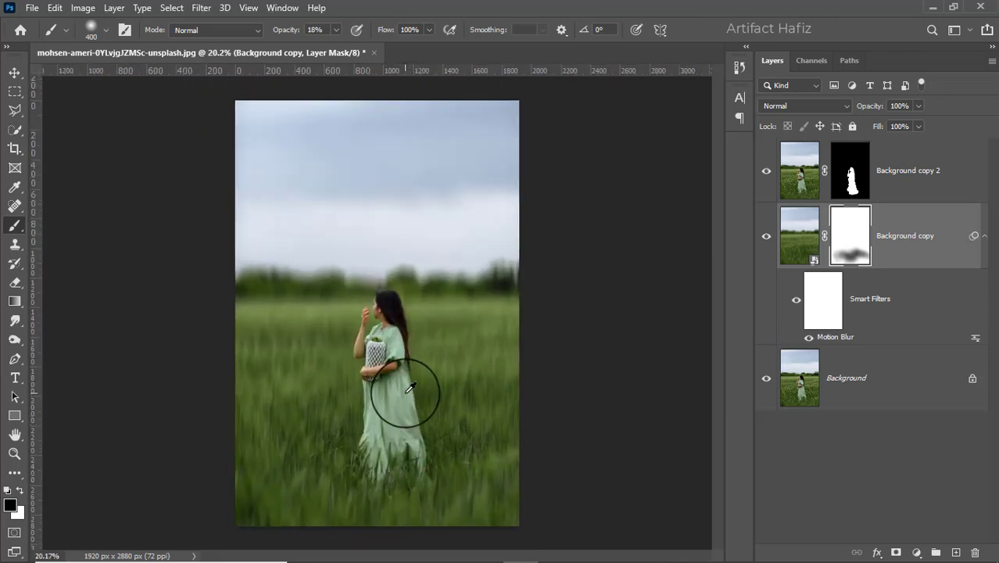
{"action": "left_click", "coordinate": [766, 242]}
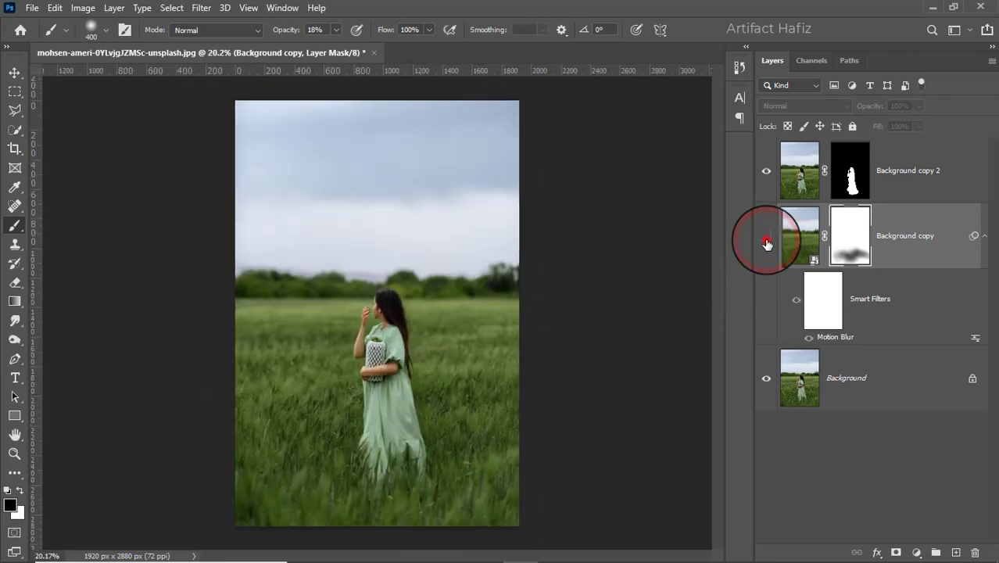
{"action": "left_click", "coordinate": [766, 242]}
{"action": "left_click", "coordinate": [767, 242]}
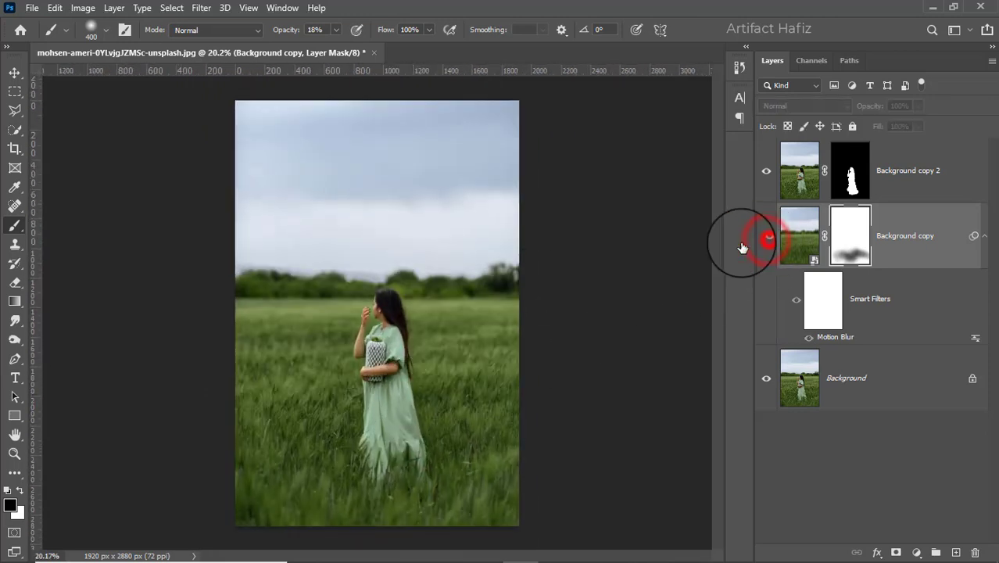
{"action": "scroll", "coordinate": [366, 364], "scroll_direction": "down", "scroll_amount": 4}
{"action": "scroll", "coordinate": [331, 429], "scroll_direction": "up", "scroll_amount": 4}
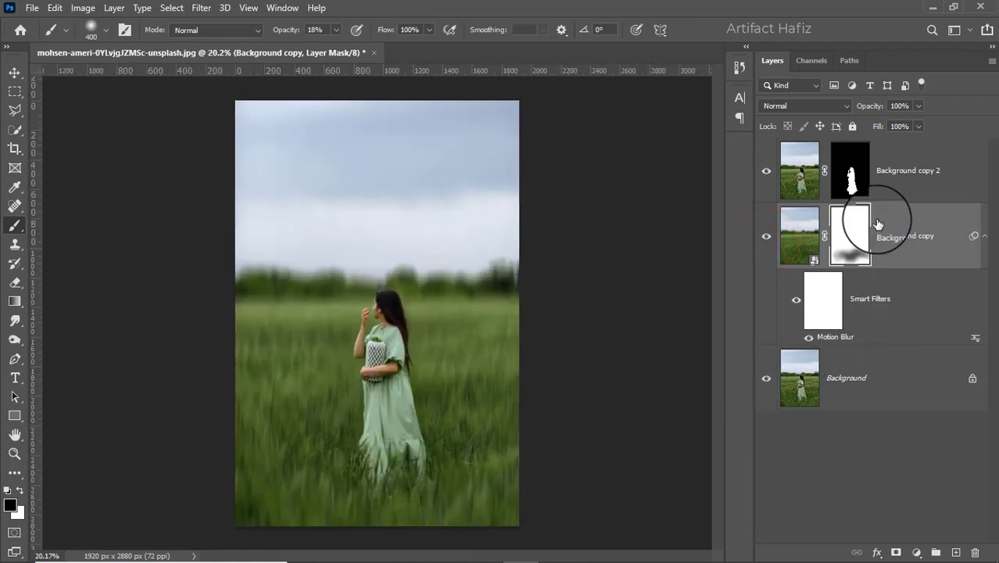
Add a Curves adjustment above Background copy 2, anchoring the shadows and raising the highlights to increase contrast.
{"action": "left_click", "coordinate": [905, 187]}
{"action": "left_click", "coordinate": [920, 549]}
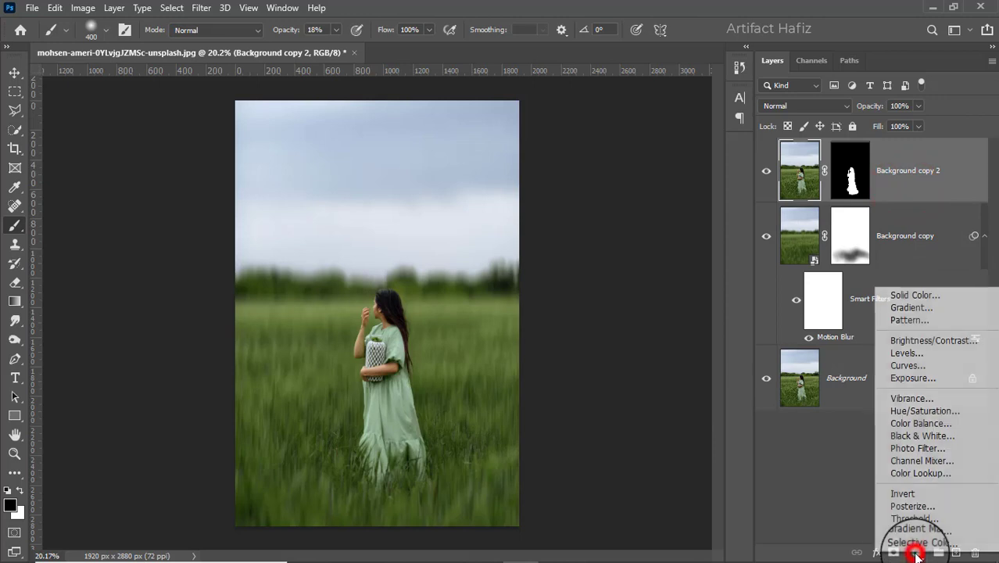
{"action": "left_click", "coordinate": [934, 365]}
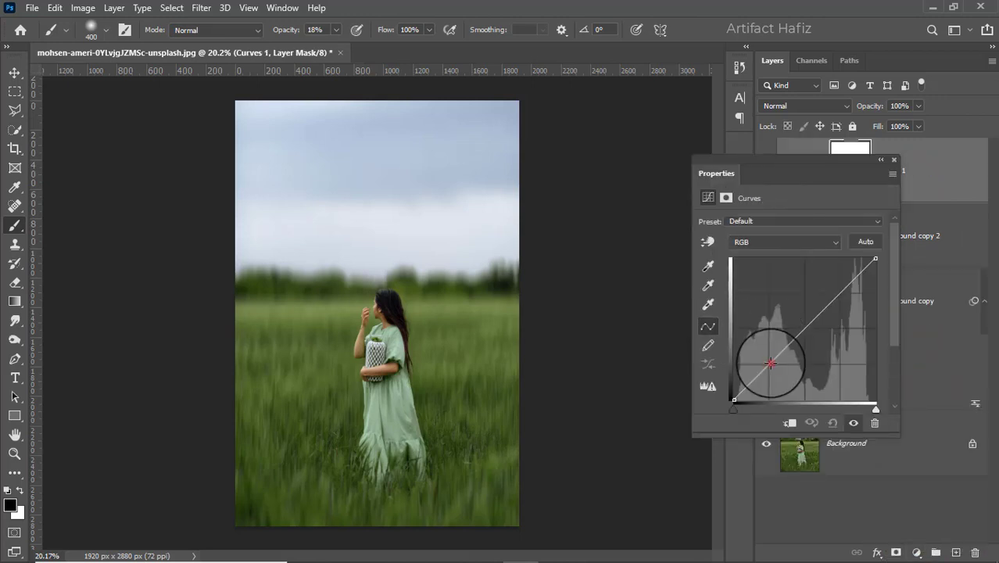
{"action": "left_click", "coordinate": [771, 364]}
{"action": "left_click", "coordinate": [845, 291]}
{"action": "left_click_drag", "start_coordinate": [844, 291], "coordinate": [844, 280]}
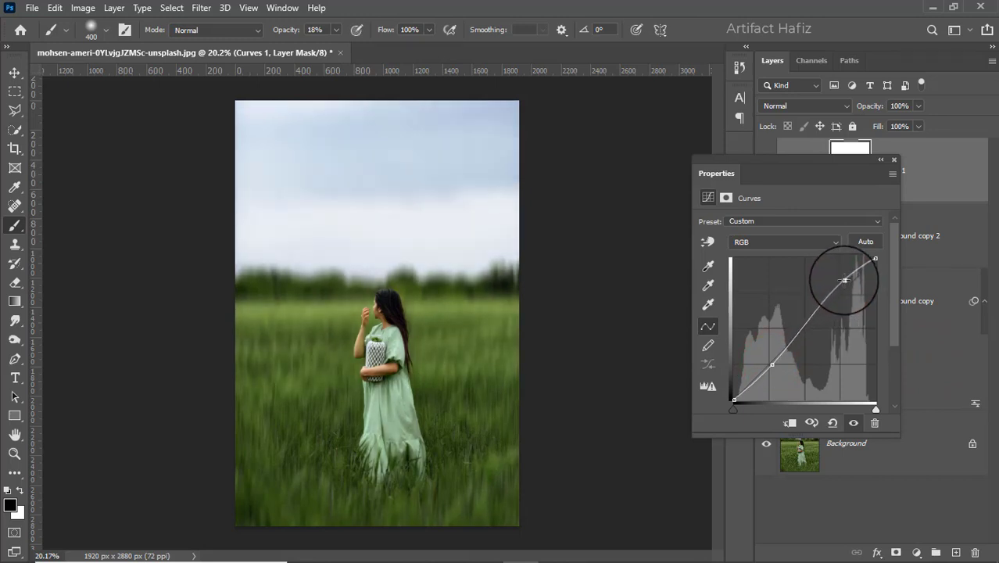
{"action": "left_click", "coordinate": [894, 162]}
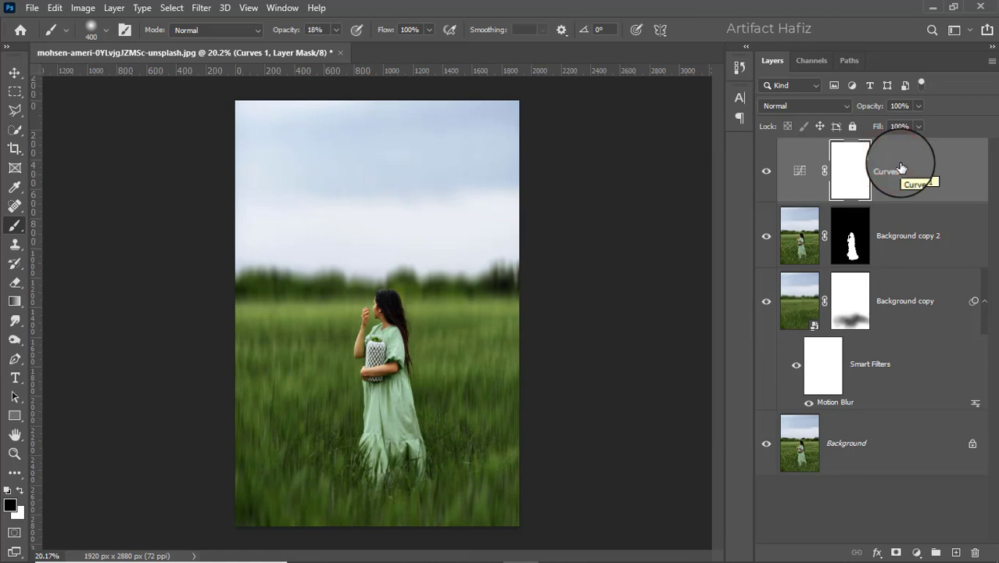
Stamp all visible layers into a new top layer and convert it for smart filters.
{"action": "key", "text": "ctrl+alt+shift+e"}
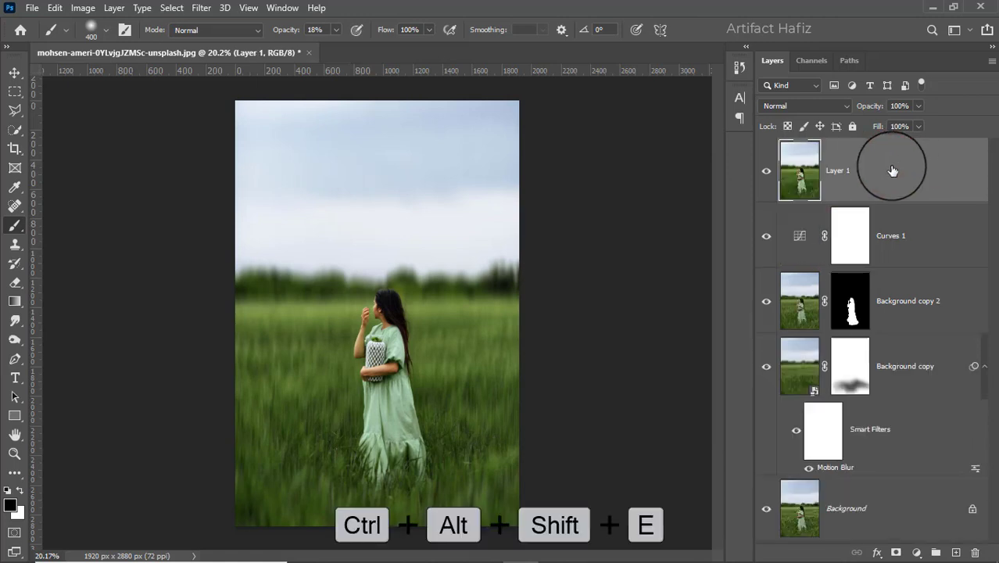
{"action": "left_click", "coordinate": [201, 8]}
{"action": "left_click", "coordinate": [234, 45]}
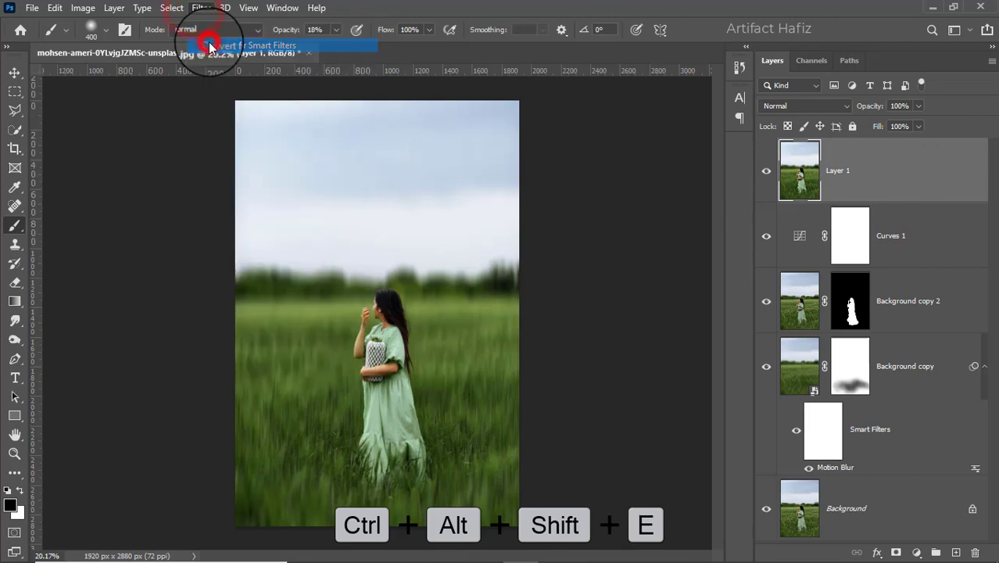
Apply the Camera Raw Filter to Layer 1 and set Exposure -0.15, Highlights -52, Shadows +48, Whites +20 and Blacks -10.
{"action": "left_click", "coordinate": [200, 8]}
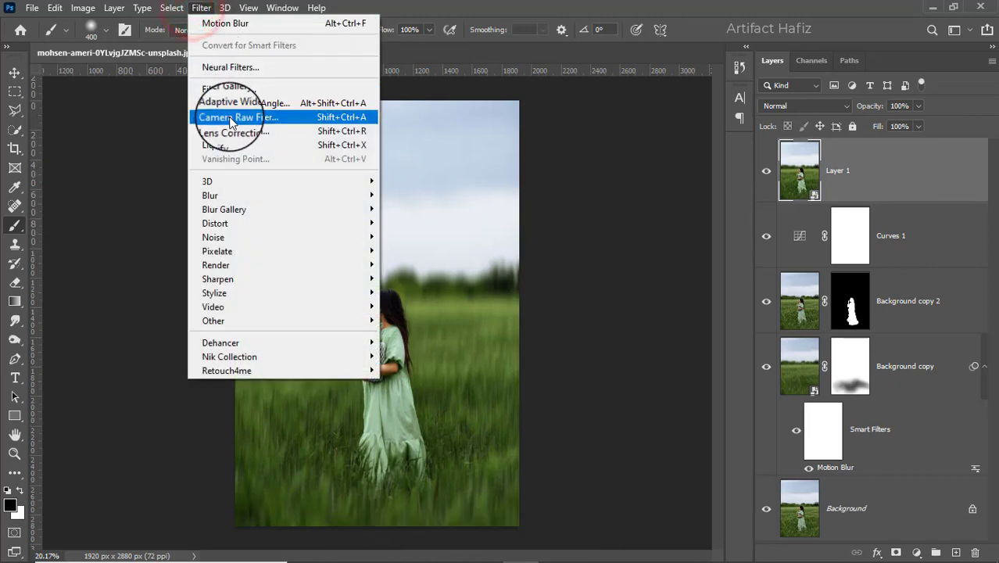
{"action": "left_click", "coordinate": [229, 117]}
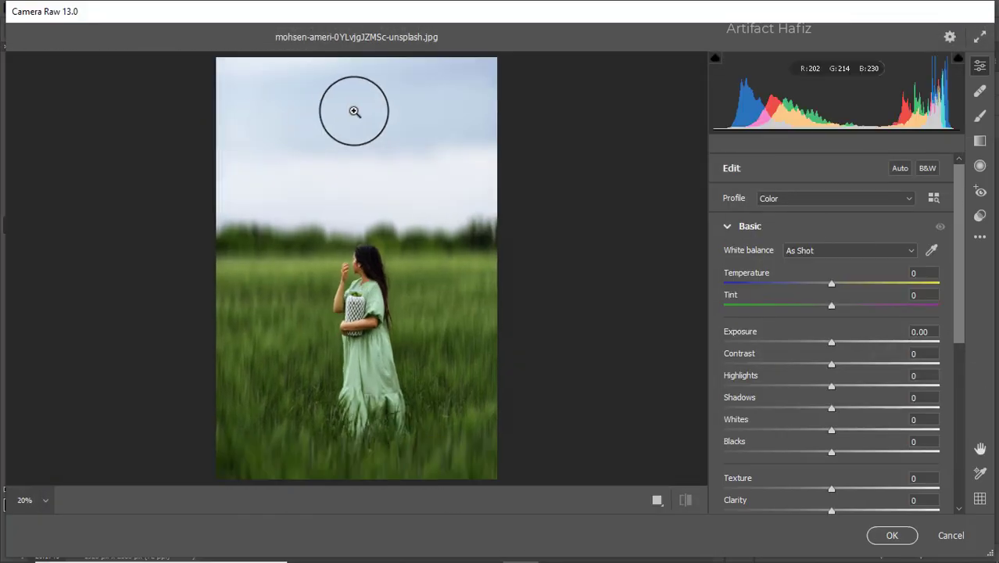
{"action": "left_click_drag", "start_coordinate": [833, 342], "coordinate": [827, 345]}
{"action": "left_click_drag", "start_coordinate": [831, 387], "coordinate": [777, 395]}
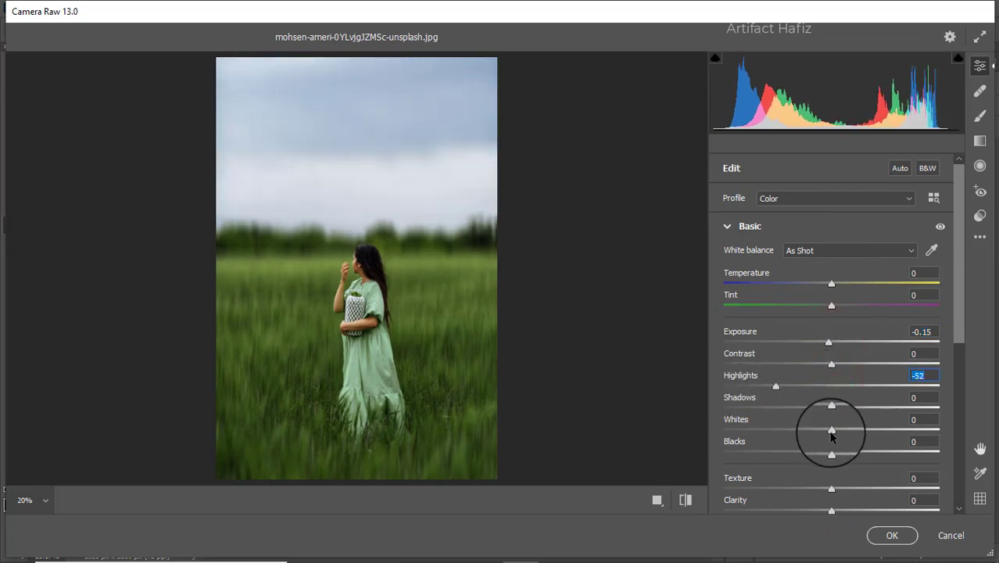
{"action": "left_click_drag", "start_coordinate": [831, 429], "coordinate": [884, 408]}
{"action": "mouse_move", "coordinate": [832, 452]}
{"action": "left_mouse_down"}
{"action": "mouse_move", "coordinate": [792, 451]}
{"action": "mouse_move", "coordinate": [821, 454]}
{"action": "left_mouse_up"}
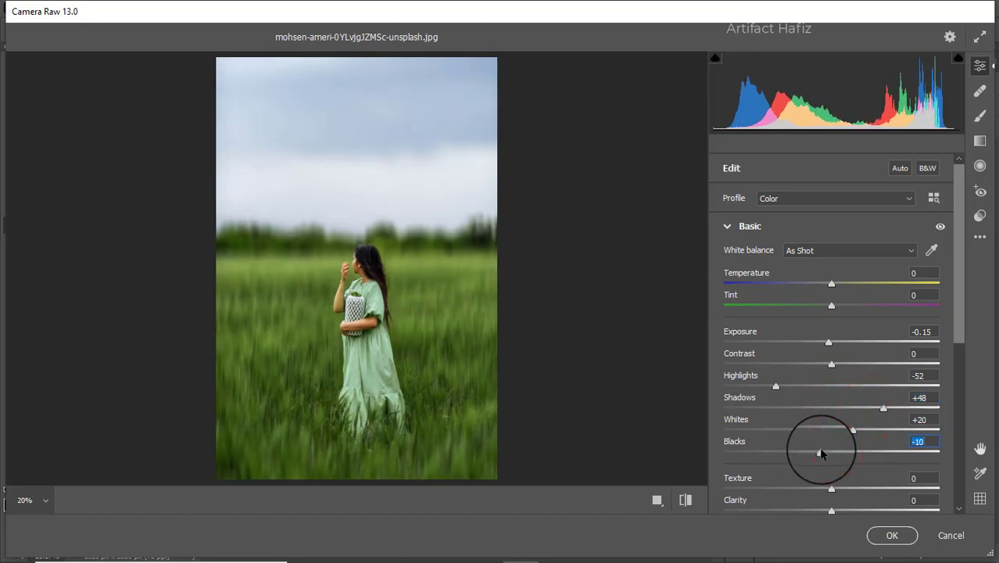
Set the Basic adjustments to Texture -1, Clarity +3, Dehaze +16, Vibrance +47 and Saturation -7.
{"action": "scroll", "coordinate": [842, 381], "scroll_direction": "down", "scroll_amount": 3}
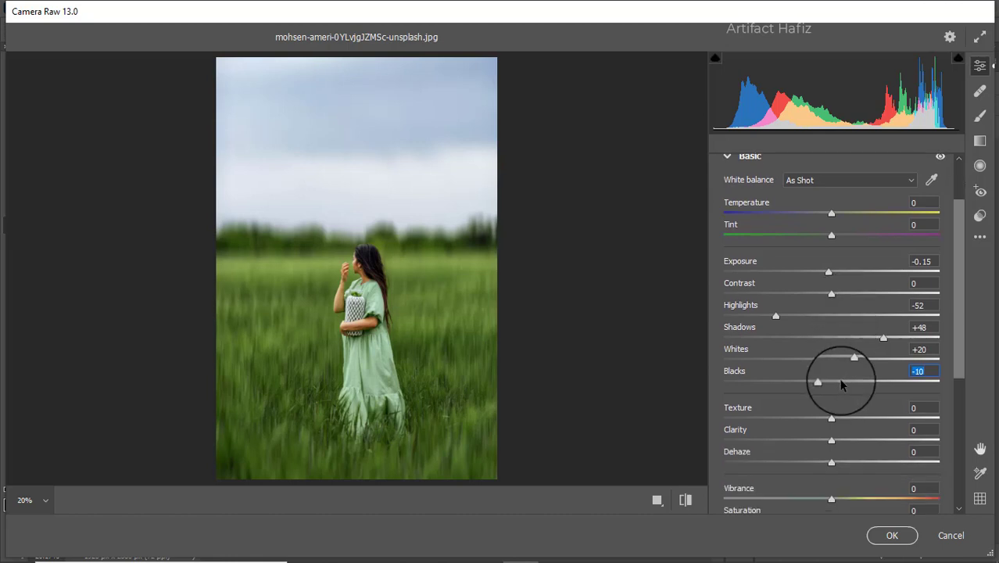
{"action": "left_click_drag", "start_coordinate": [833, 420], "coordinate": [846, 469]}
{"action": "scroll", "coordinate": [855, 432], "scroll_direction": "down", "scroll_amount": 2}
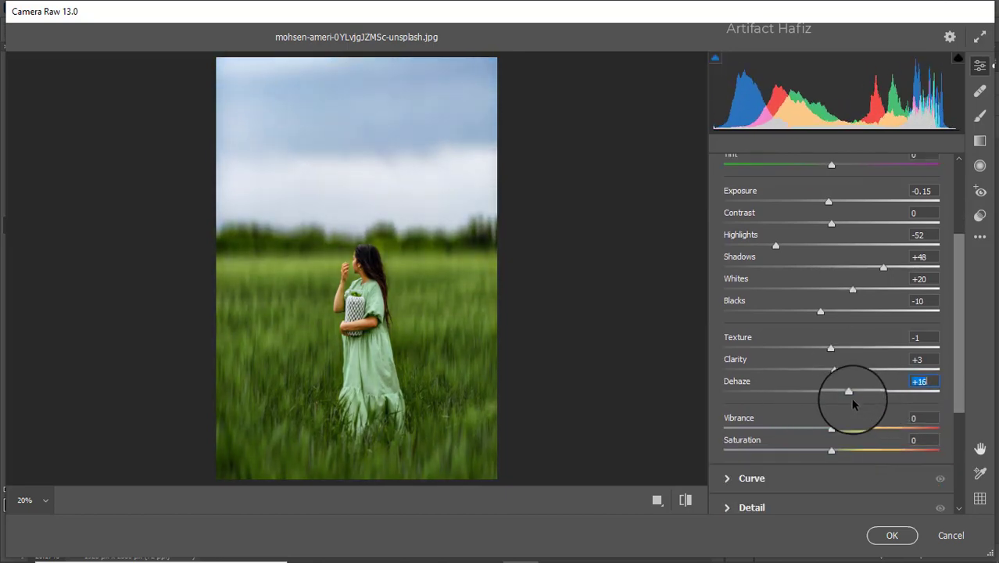
{"action": "left_click_drag", "start_coordinate": [832, 428], "coordinate": [824, 451]}
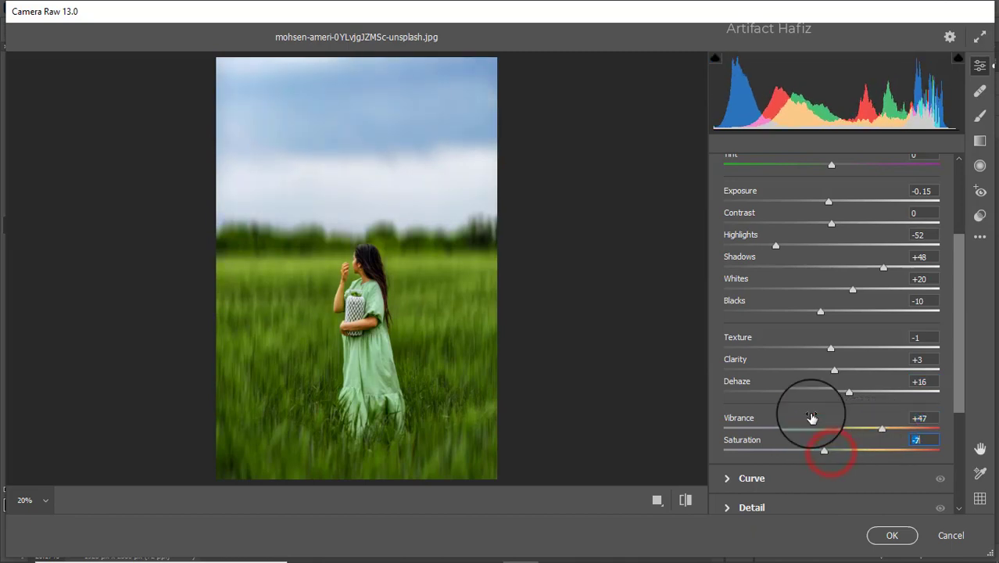
Lift the blue channel curve's black point to output 7 and add a point at input 63, output 67.
{"action": "scroll", "coordinate": [815, 415], "scroll_direction": "down", "scroll_amount": 2}
{"action": "left_click", "coordinate": [773, 404]}
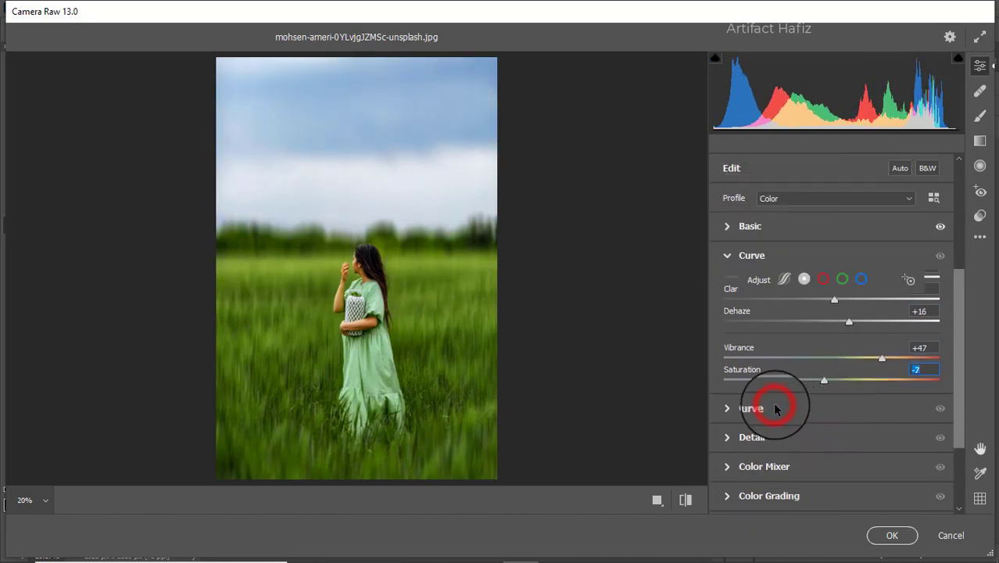
{"action": "left_click", "coordinate": [860, 229]}
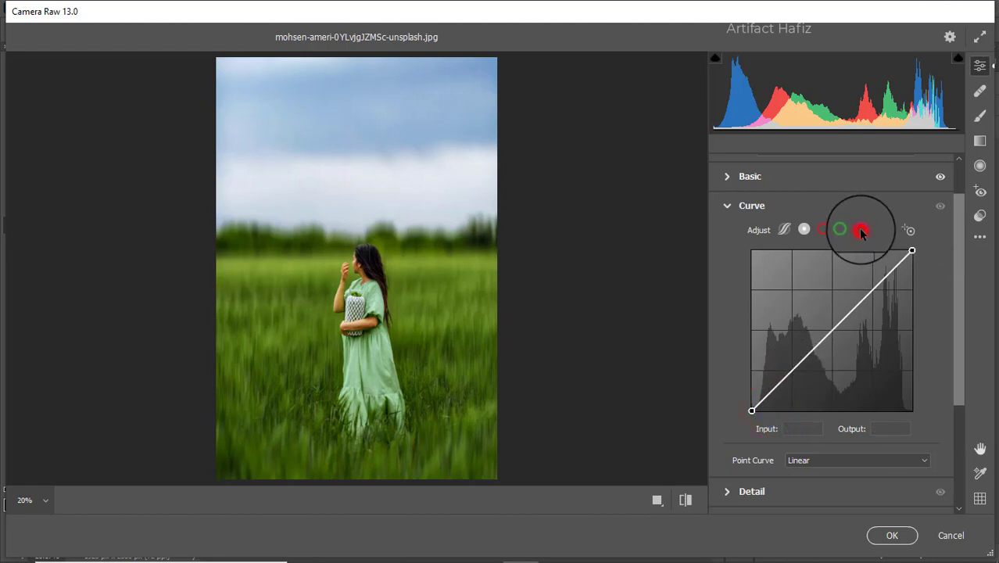
{"action": "left_click_drag", "start_coordinate": [752, 411], "coordinate": [752, 406]}
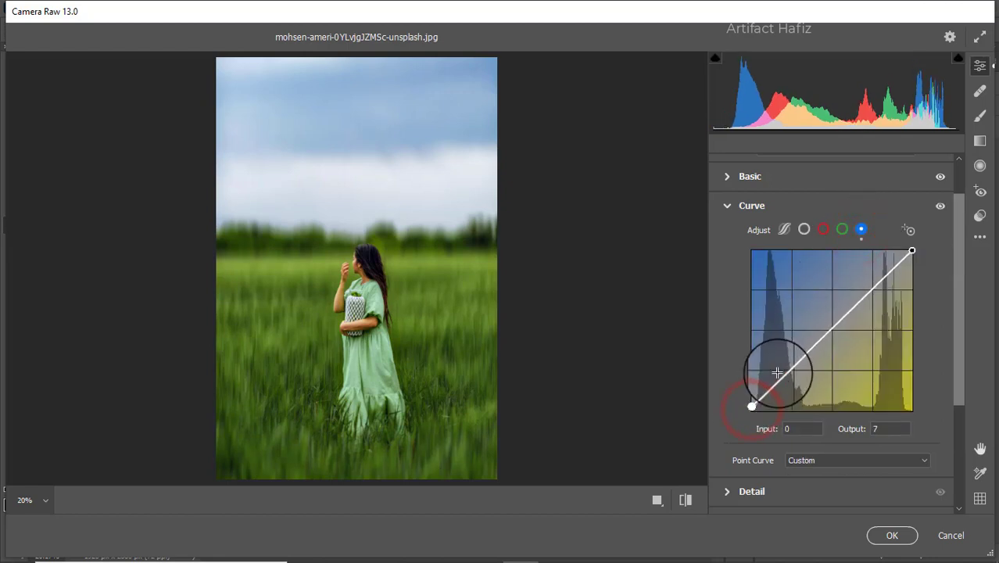
{"action": "left_click_drag", "start_coordinate": [793, 366], "coordinate": [792, 368]}
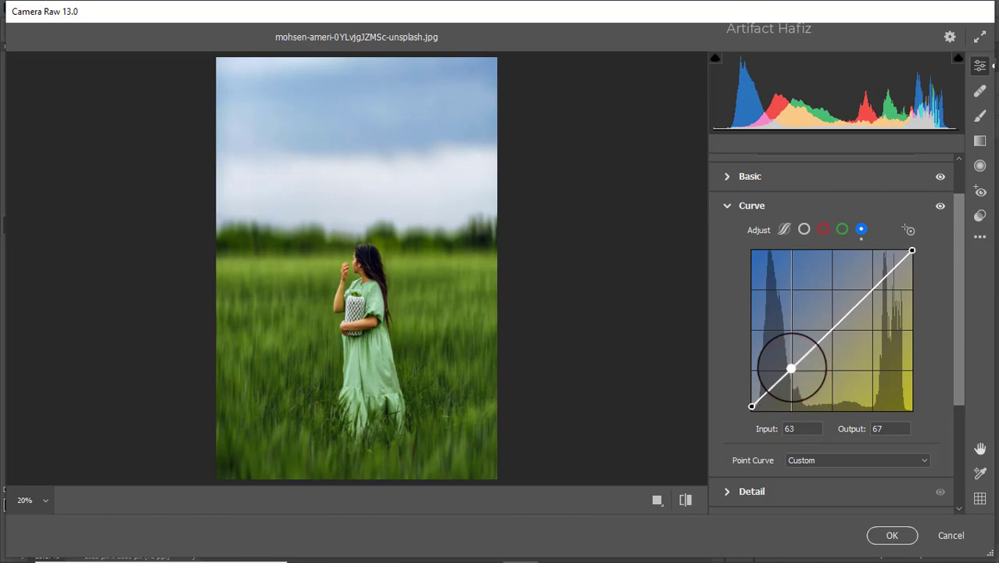
Set the Detail values to Sharpening 9, Noise Reduction 10 and Color Noise Reduction 17.
{"action": "scroll", "coordinate": [792, 368], "scroll_direction": "down", "scroll_amount": 4}
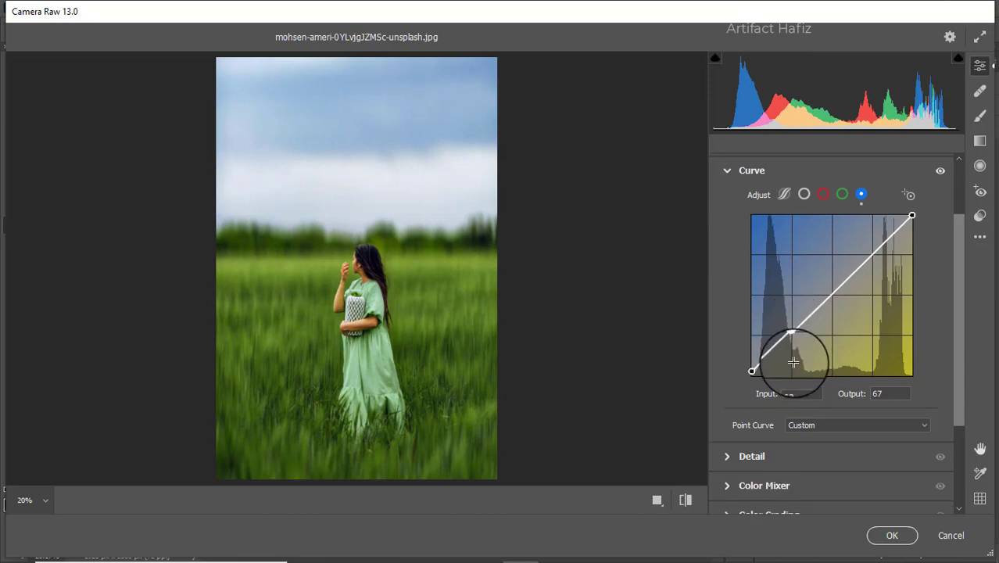
{"action": "left_click", "coordinate": [792, 358]}
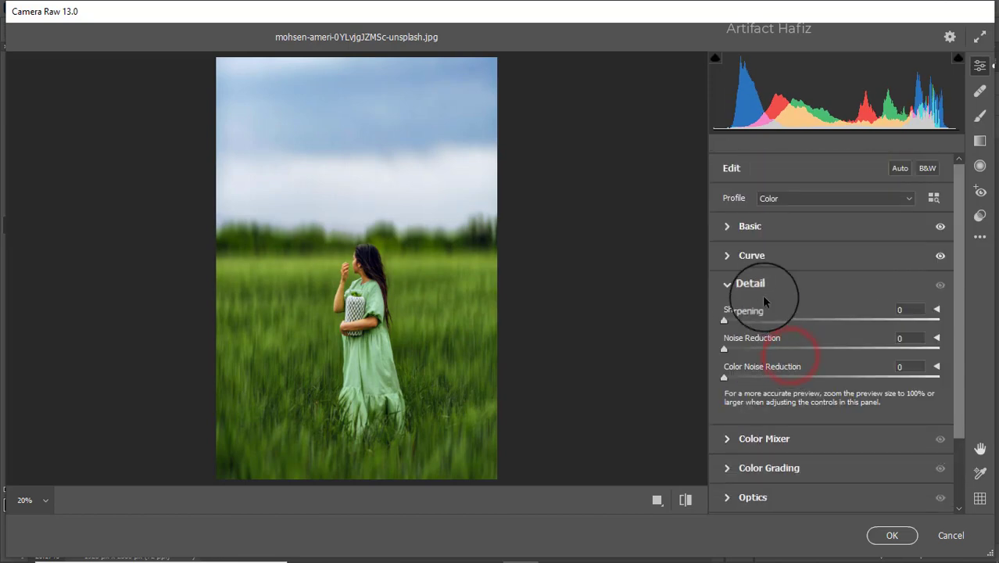
{"action": "left_click_drag", "start_coordinate": [727, 320], "coordinate": [739, 351]}
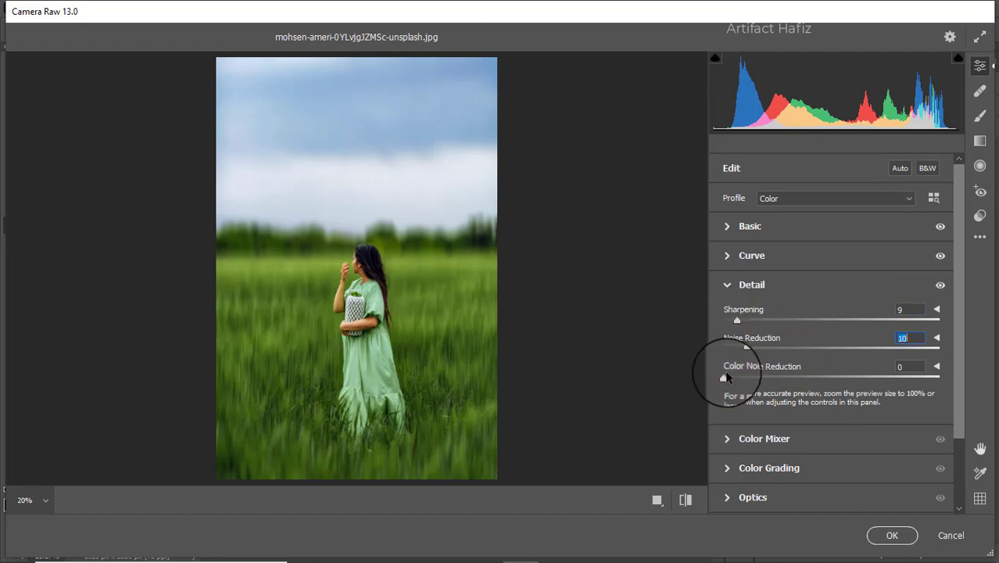
{"action": "left_click_drag", "start_coordinate": [729, 379], "coordinate": [762, 380]}
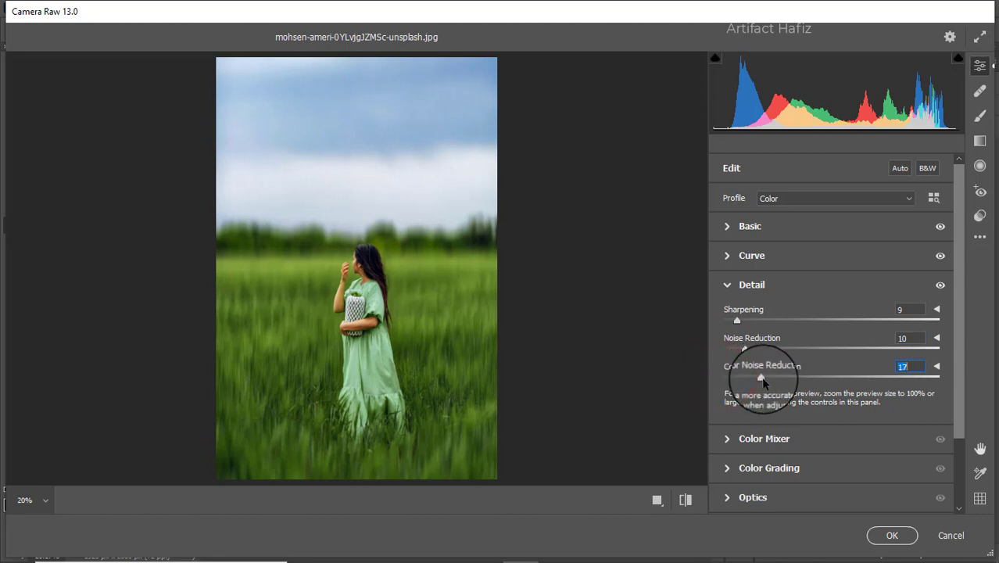
Set the Color Mixer saturation to Reds +22, Oranges +5, Yellows +20, Greens -42, Aquas +22 and Blues +29.
{"action": "left_click", "coordinate": [735, 439]}
{"action": "left_click", "coordinate": [782, 260]}
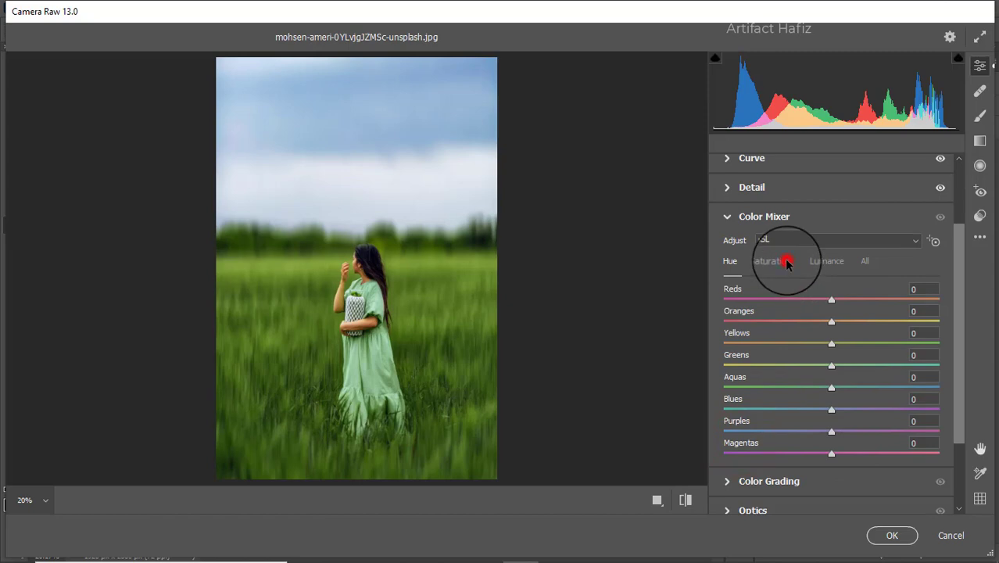
{"action": "left_click_drag", "start_coordinate": [860, 307], "coordinate": [860, 417]}
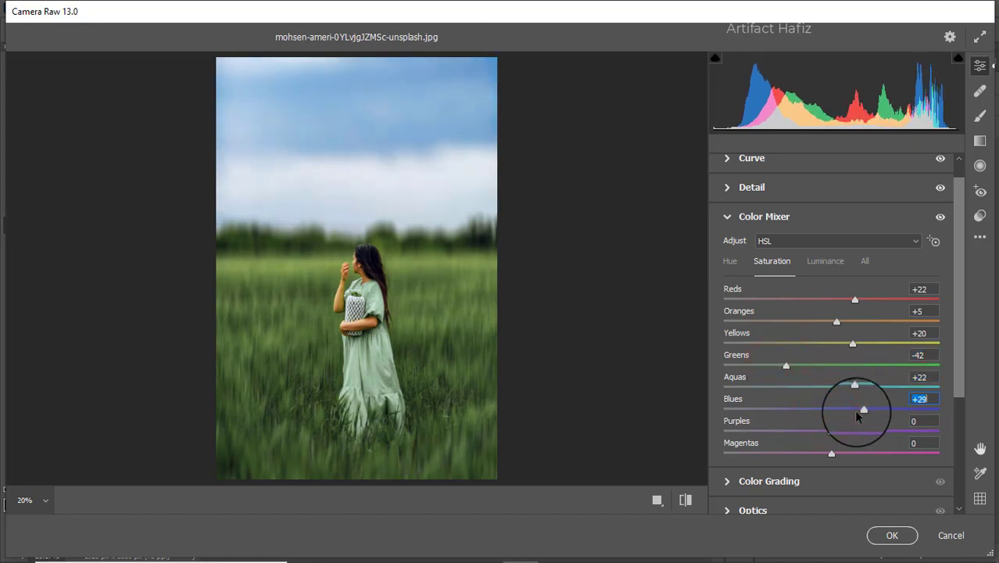
In the Color Mixer, set Oranges luminance to +49 and hue to Yellows +3, Greens +3, Aquas -41 and Blues -18.
{"action": "left_click", "coordinate": [818, 265]}
{"action": "left_click_drag", "start_coordinate": [831, 322], "coordinate": [883, 324]}
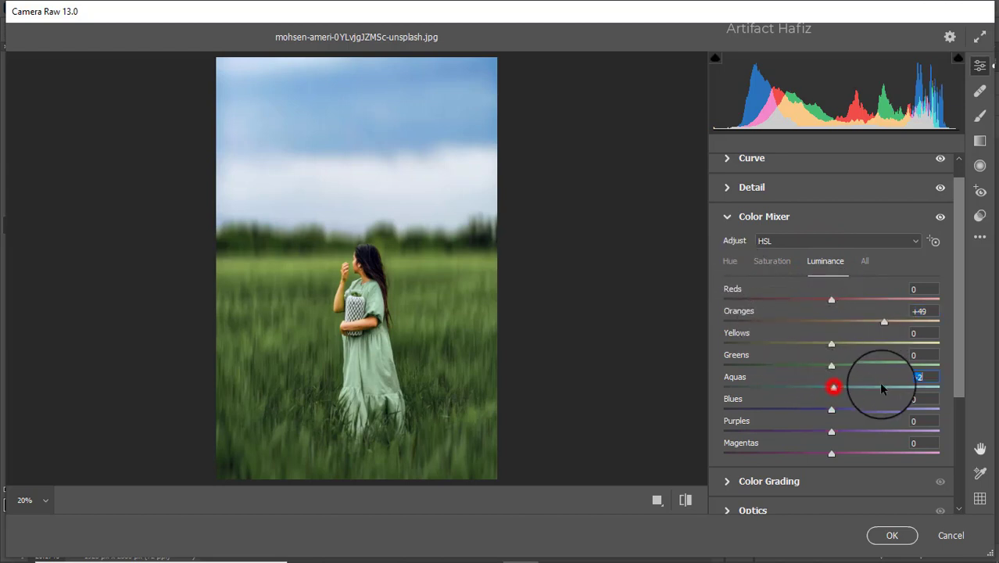
{"action": "left_click_drag", "start_coordinate": [881, 389], "coordinate": [834, 358]}
{"action": "left_click", "coordinate": [732, 263]}
{"action": "scroll", "coordinate": [800, 386], "scroll_direction": "down", "scroll_amount": 2}
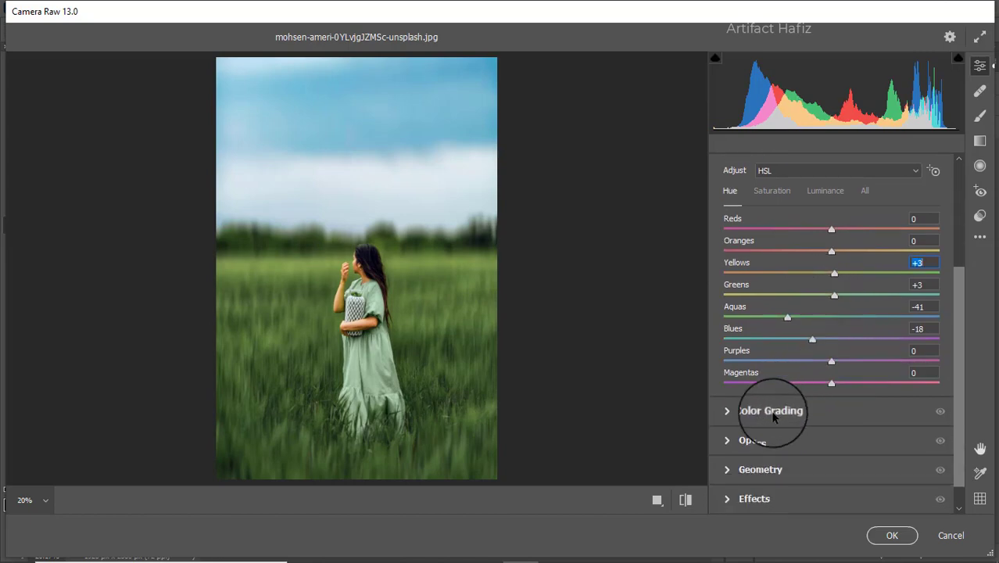
Tint the shadows blue in Color Grading, with a hue of about 236 and saturation of about 13.
{"action": "left_click", "coordinate": [775, 408]}
{"action": "mouse_move", "coordinate": [783, 388]}
{"action": "left_mouse_down"}
{"action": "mouse_move", "coordinate": [758, 417]}
{"action": "mouse_move", "coordinate": [782, 390]}
{"action": "left_mouse_up"}
{"action": "left_click", "coordinate": [764, 422]}
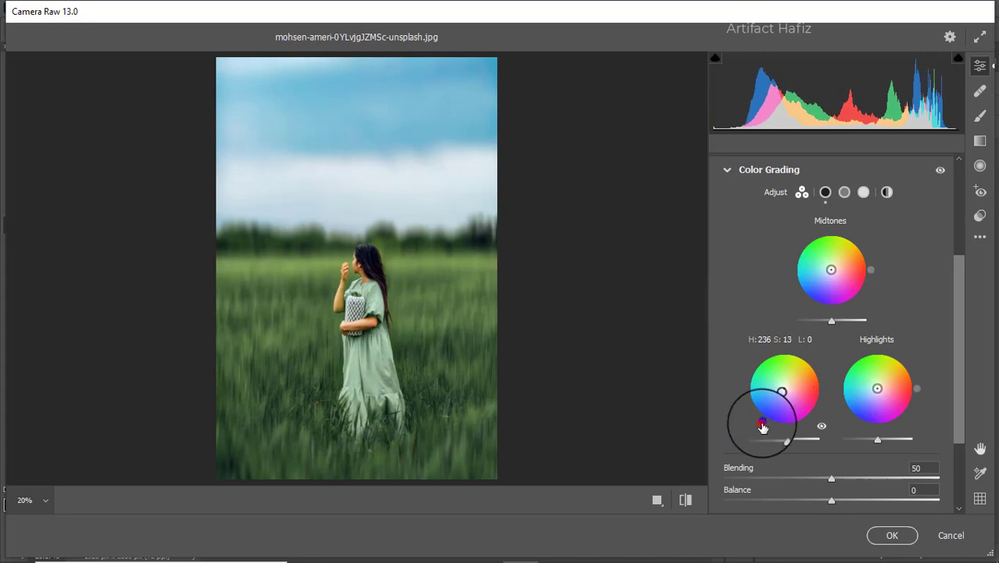
{"action": "left_click_drag", "start_coordinate": [763, 426], "coordinate": [744, 458]}
Tint the Color Grading highlights blue with hue 246 and saturation 13, and shift the midtones slightly towards red.
{"action": "left_click_drag", "start_coordinate": [877, 388], "coordinate": [843, 462]}
{"action": "scroll", "coordinate": [819, 342], "scroll_direction": "down", "scroll_amount": 3}
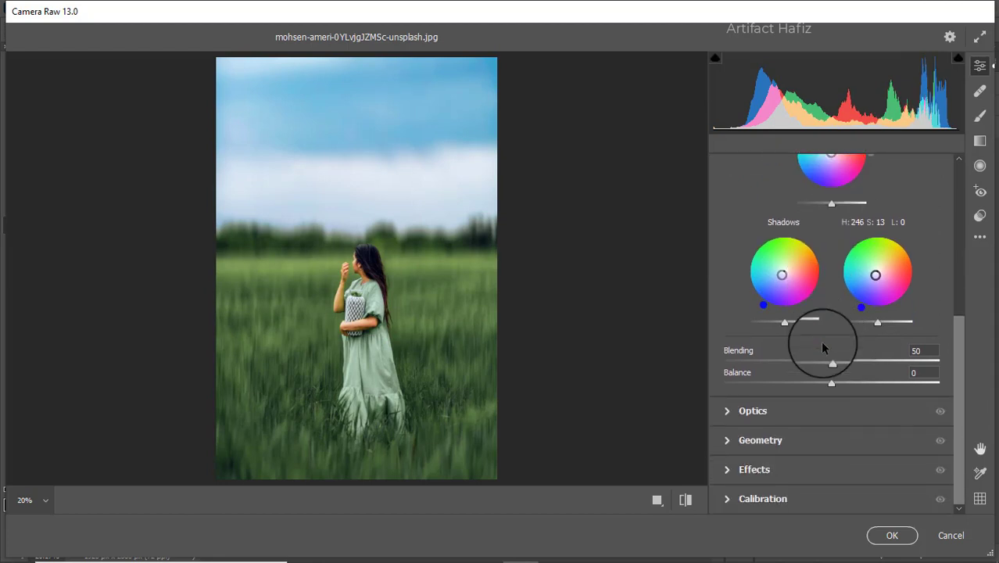
{"action": "scroll", "coordinate": [793, 400], "scroll_direction": "up", "scroll_amount": 1}
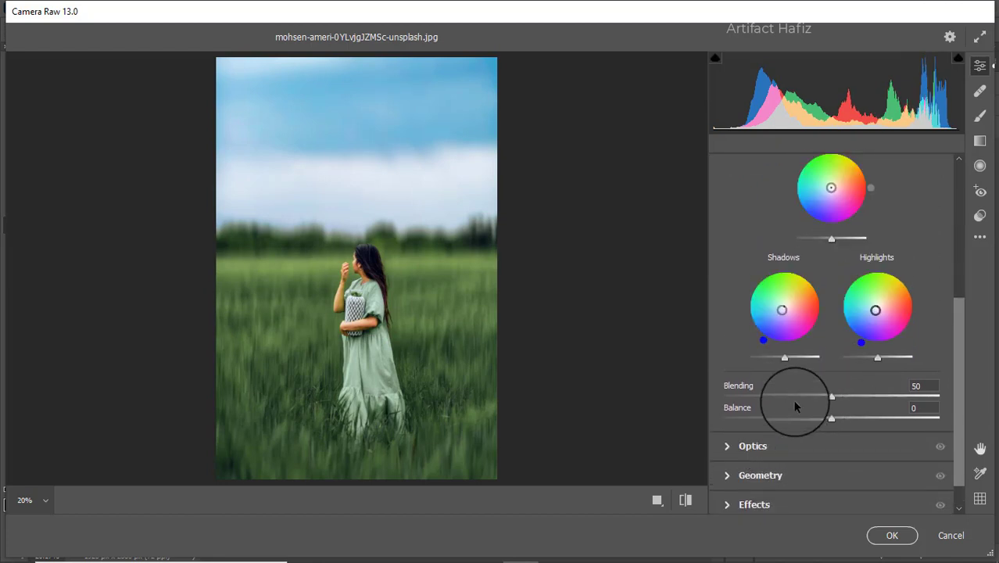
{"action": "mouse_move", "coordinate": [832, 190]}
{"action": "left_mouse_down"}
{"action": "mouse_move", "coordinate": [794, 208]}
{"action": "mouse_move", "coordinate": [894, 159]}
{"action": "mouse_move", "coordinate": [924, 170]}
{"action": "mouse_move", "coordinate": [803, 163]}
{"action": "mouse_move", "coordinate": [966, 184]}
{"action": "left_mouse_up"}
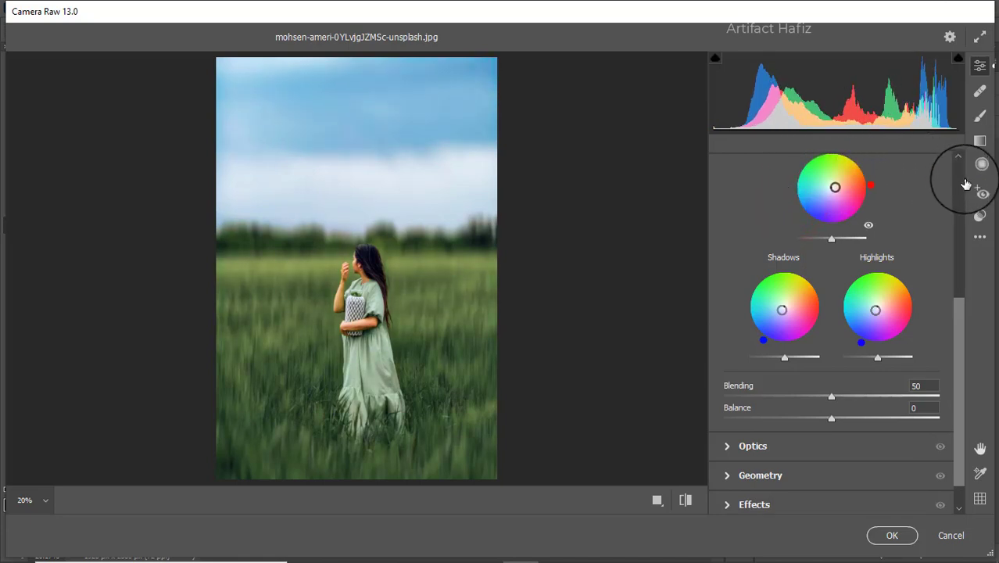
Calibrate the primaries, setting Red saturation to -30 and Blue saturation to -14, and raising Green saturation.
{"action": "scroll", "coordinate": [899, 237], "scroll_direction": "down", "scroll_amount": 1}
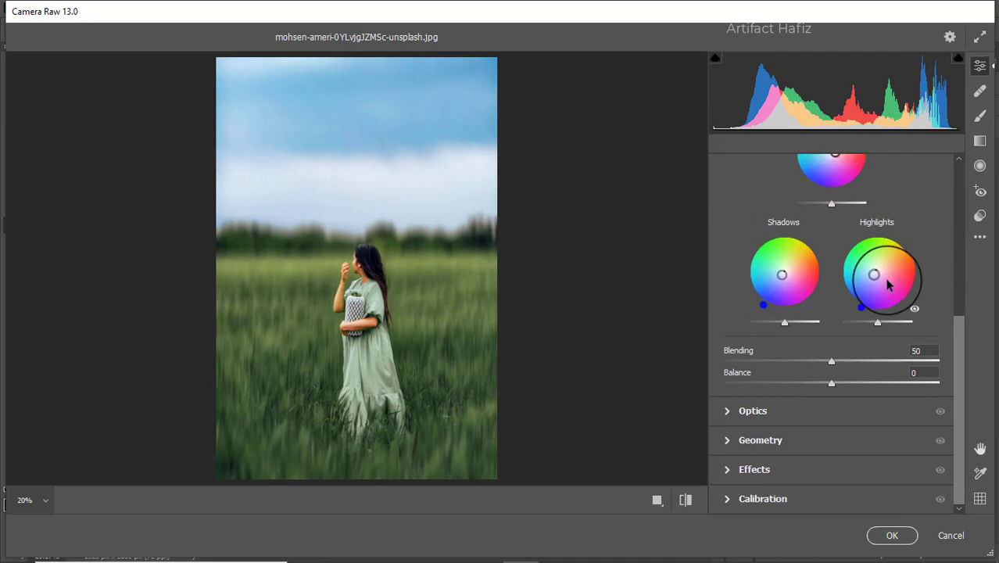
{"action": "left_click", "coordinate": [768, 500]}
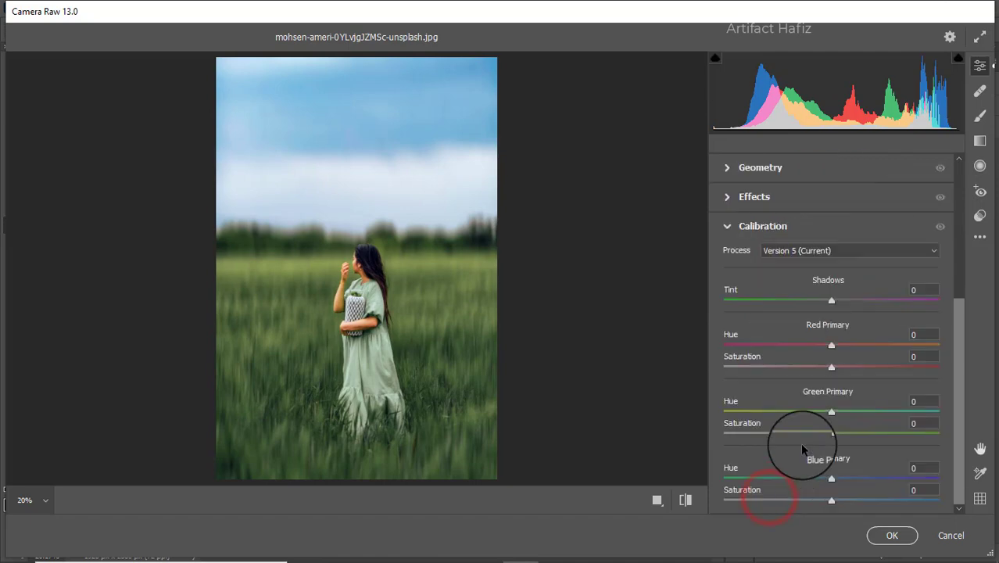
{"action": "left_click_drag", "start_coordinate": [833, 435], "coordinate": [891, 434]}
{"action": "left_click", "coordinate": [832, 370]}
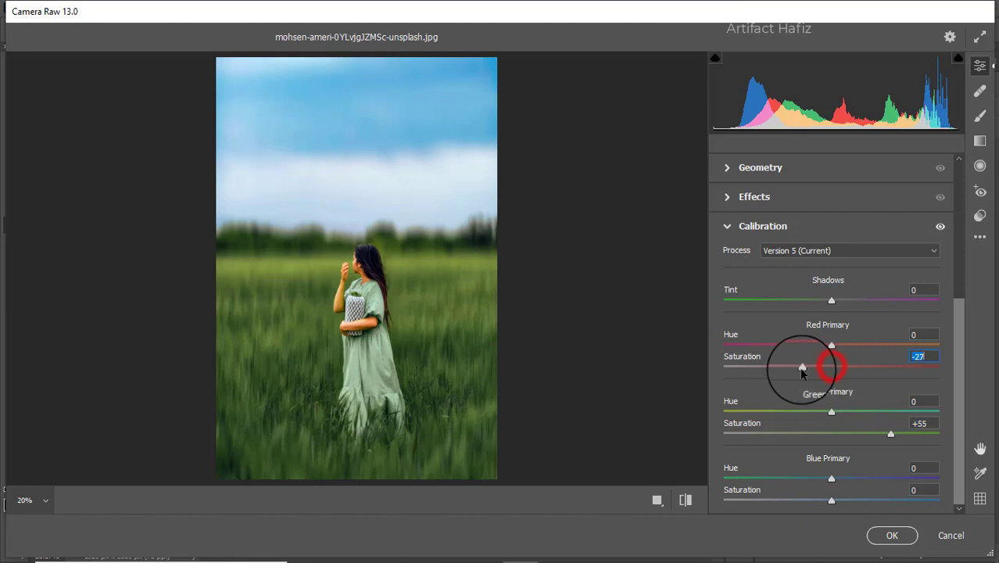
{"action": "left_click_drag", "start_coordinate": [801, 371], "coordinate": [798, 371]}
{"action": "left_click_drag", "start_coordinate": [831, 501], "coordinate": [817, 502]}
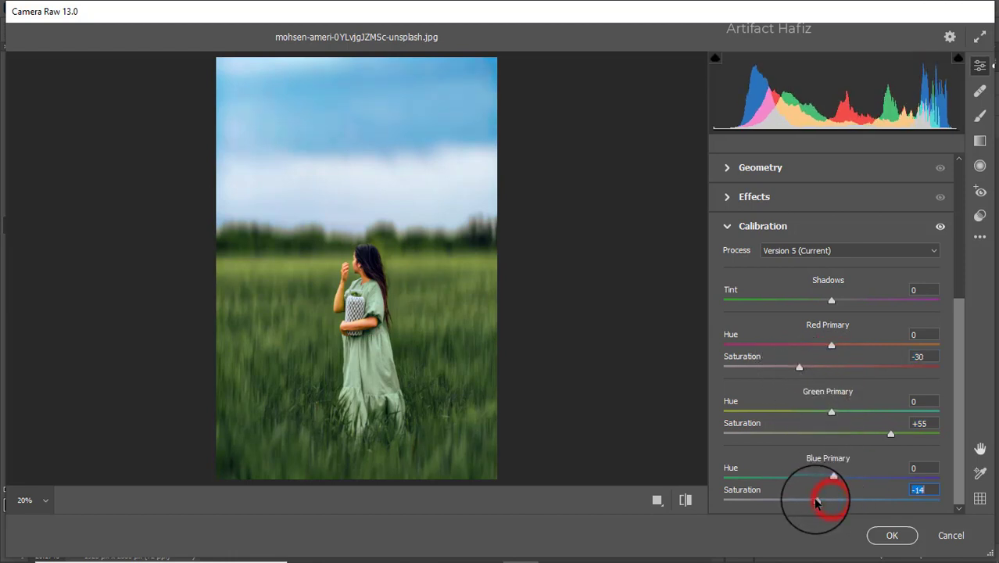
{"action": "left_click_drag", "start_coordinate": [888, 436], "coordinate": [882, 432]}
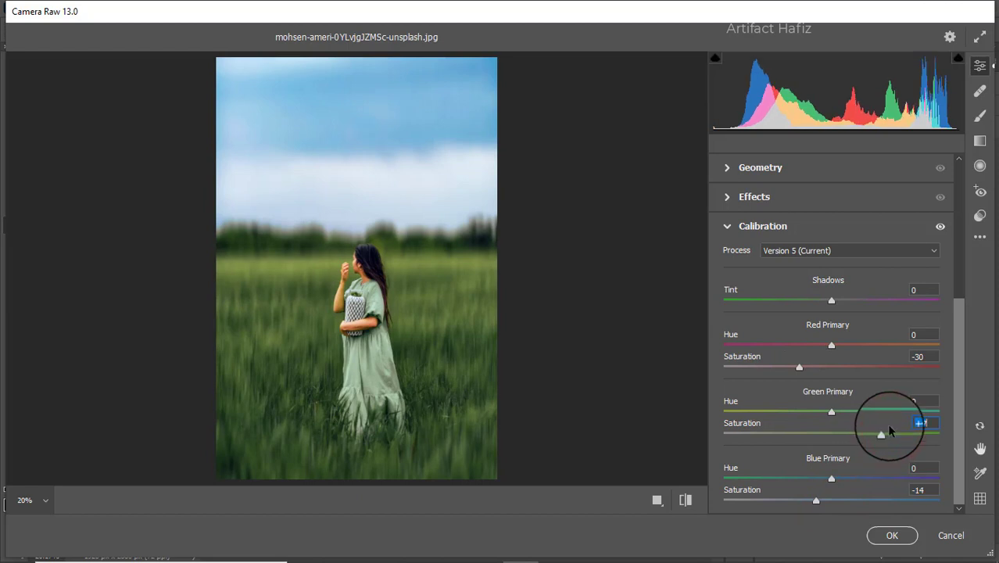
Draw a graduated filter with Exposure -1.15 from the top edge of the sky down to the woman's shoulders.
{"action": "left_click", "coordinate": [980, 141]}
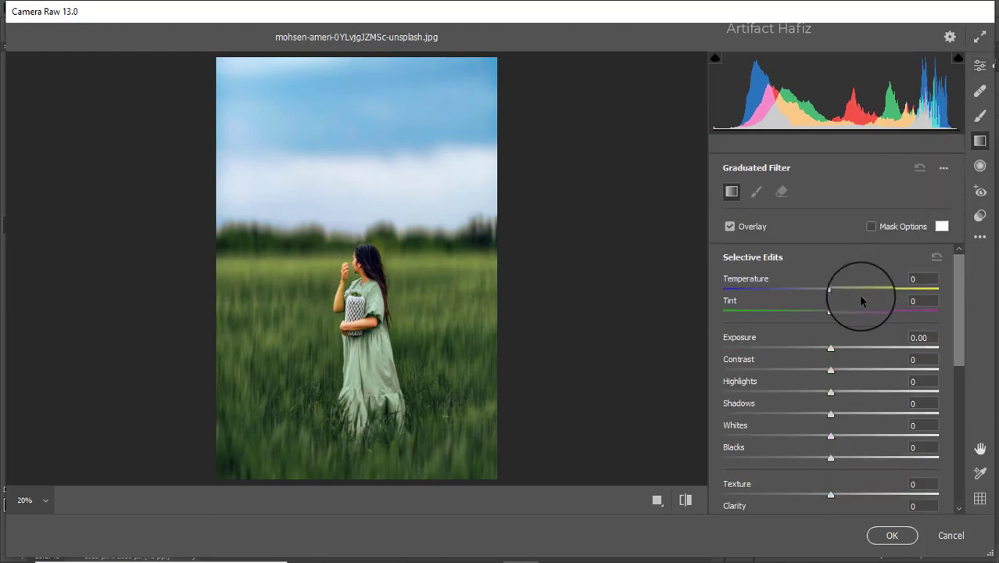
{"action": "left_click_drag", "start_coordinate": [831, 352], "coordinate": [814, 356]}
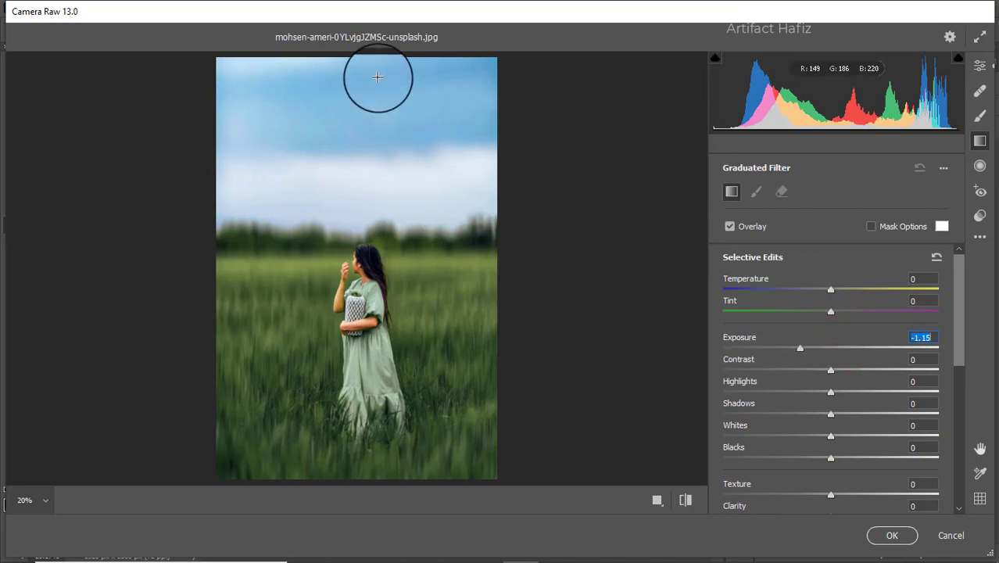
{"action": "left_click_drag", "start_coordinate": [378, 60], "coordinate": [377, 283]}
Set the sky graduated filter to Temperature -14, Saturation -25, Exposure -1.30 and Blacks +35.
{"action": "left_click_drag", "start_coordinate": [830, 288], "coordinate": [815, 303]}
{"action": "scroll", "coordinate": [817, 325], "scroll_direction": "down", "scroll_amount": 5}
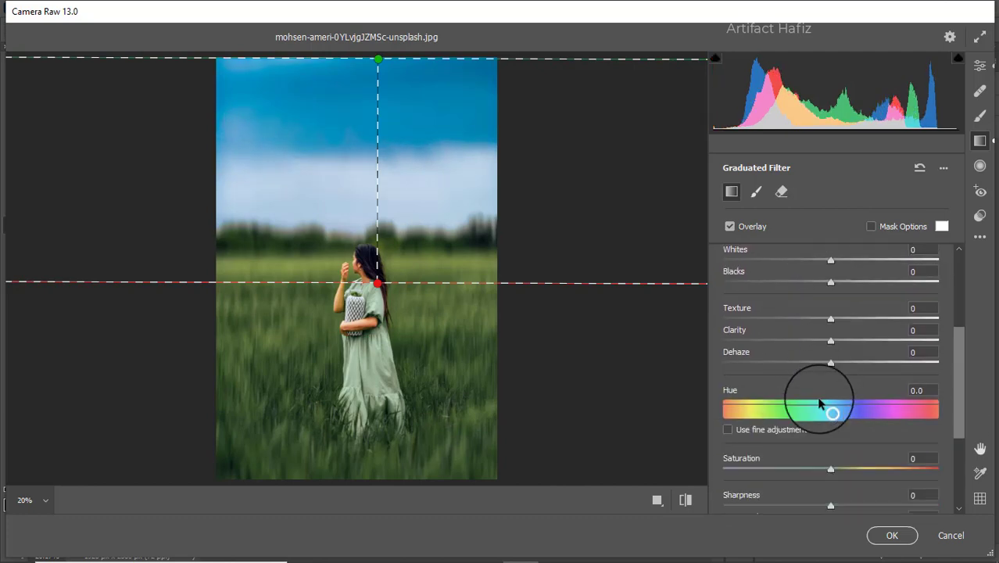
{"action": "left_click_drag", "start_coordinate": [831, 469], "coordinate": [801, 481]}
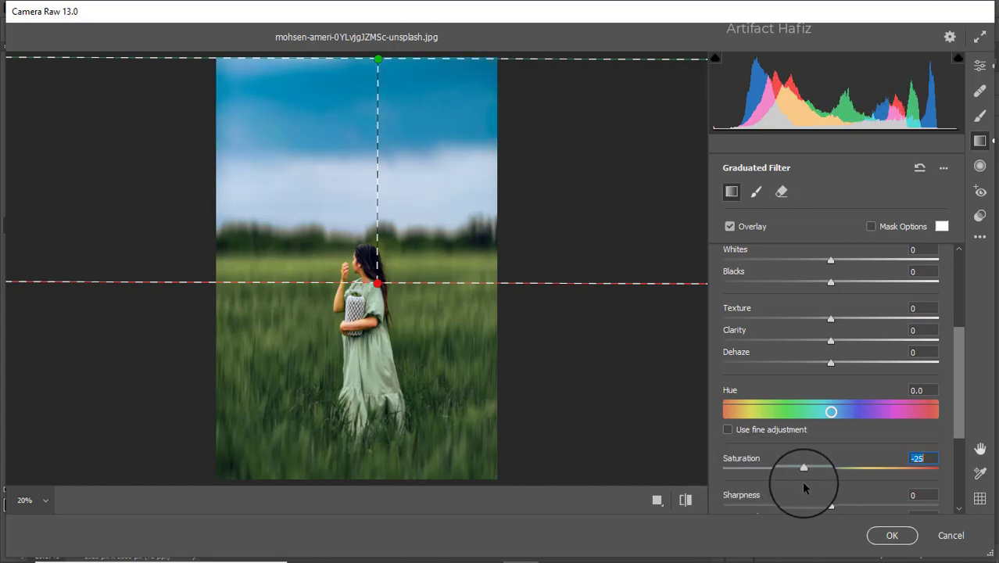
{"action": "scroll", "coordinate": [843, 355], "scroll_direction": "up", "scroll_amount": 5}
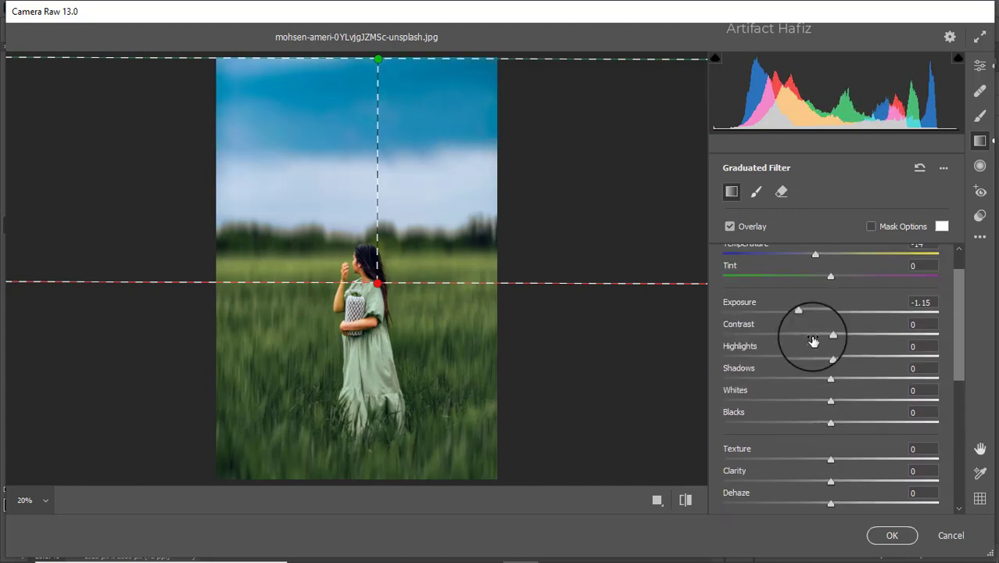
{"action": "left_click_drag", "start_coordinate": [801, 312], "coordinate": [795, 315]}
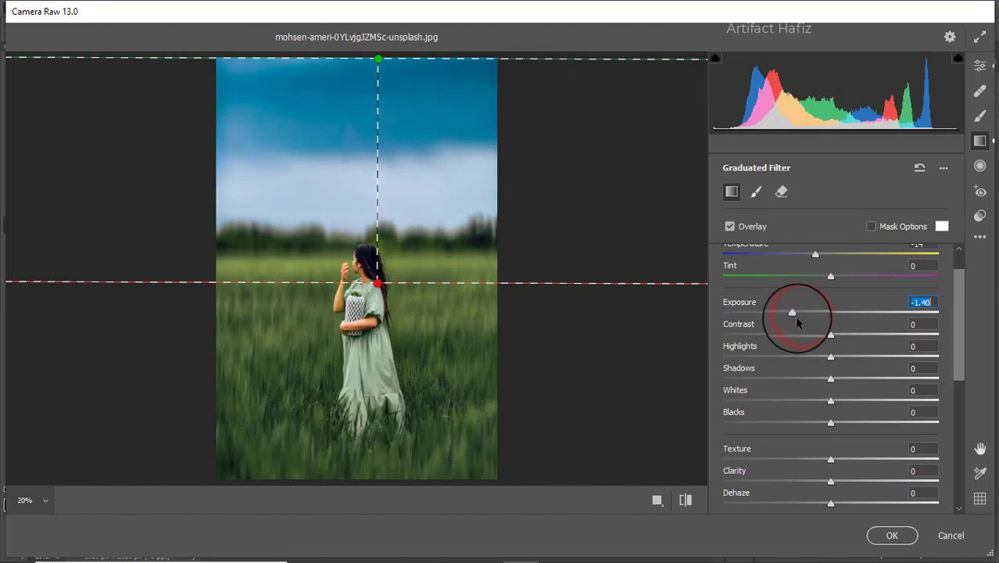
{"action": "left_click_drag", "start_coordinate": [830, 423], "coordinate": [868, 425]}
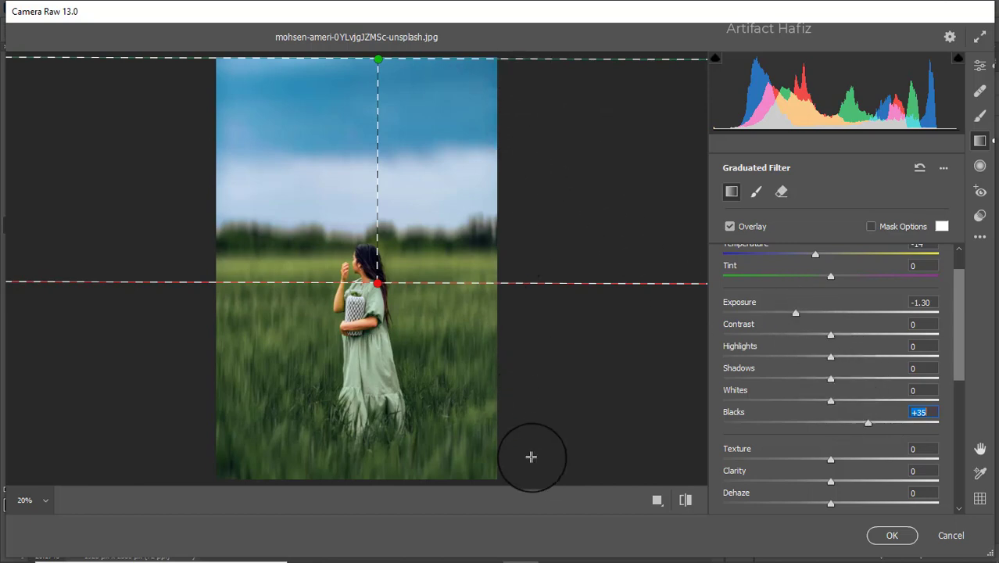
Draw graduated filters from the photo's lower-right and lower-left corners to the woman, with Temperature 0, Saturation 0, Exposure -1.30 and Blacks +10.
{"action": "left_click_drag", "start_coordinate": [532, 465], "coordinate": [326, 348]}
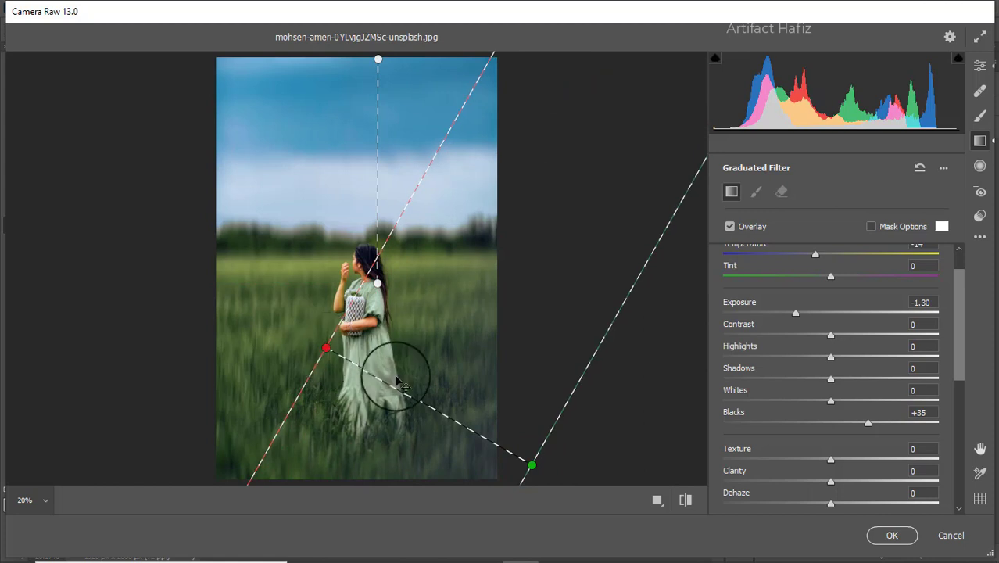
{"action": "scroll", "coordinate": [819, 301], "scroll_direction": "up", "scroll_amount": 1}
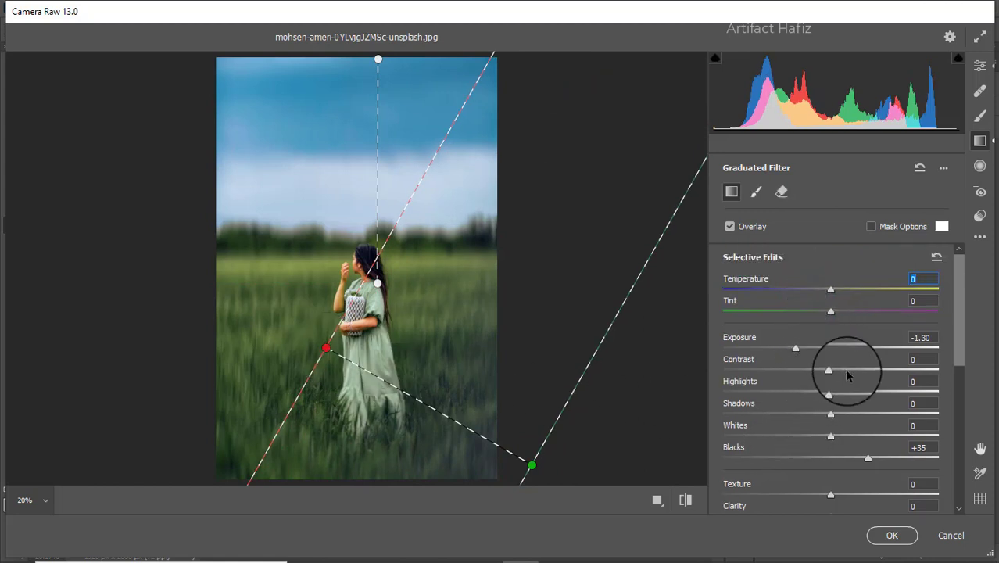
{"action": "scroll", "coordinate": [845, 368], "scroll_direction": "down", "scroll_amount": 3}
{"action": "scroll", "coordinate": [833, 402], "scroll_direction": "down", "scroll_amount": 1}
{"action": "left_click_drag", "start_coordinate": [830, 468], "coordinate": [804, 469]}
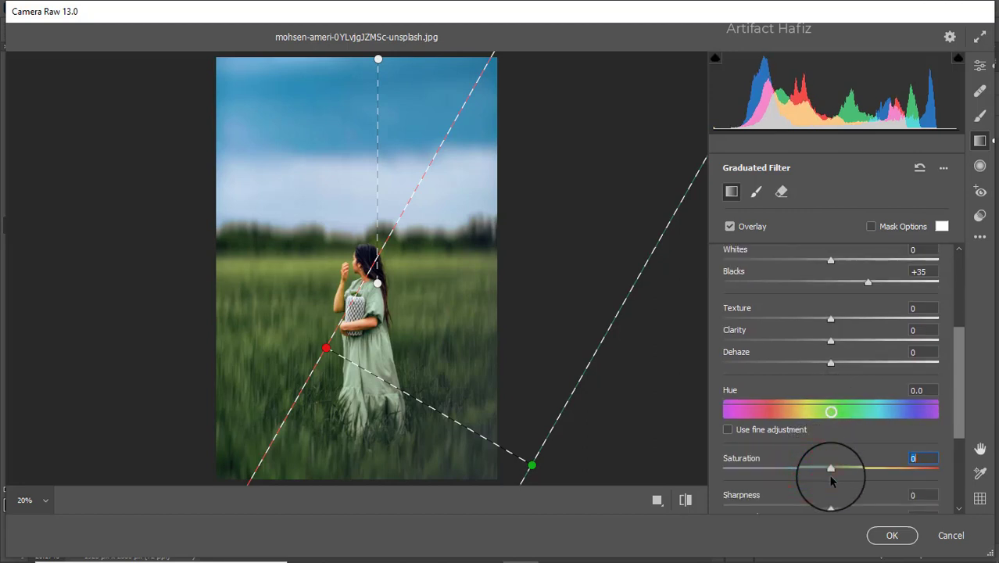
{"action": "scroll", "coordinate": [829, 402], "scroll_direction": "up", "scroll_amount": 2}
{"action": "left_click_drag", "start_coordinate": [870, 355], "coordinate": [846, 356]}
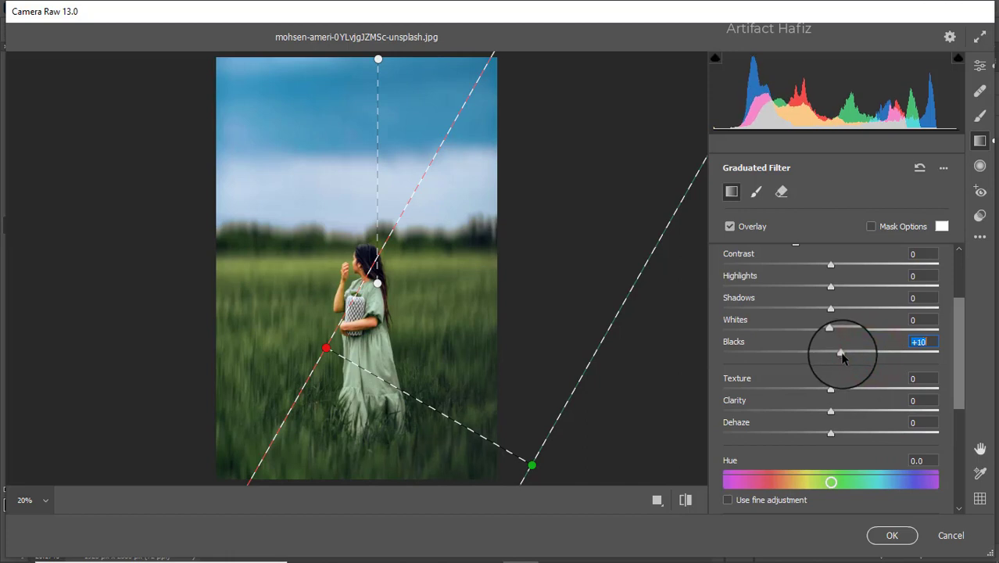
{"action": "left_click_drag", "start_coordinate": [214, 460], "coordinate": [332, 302]}
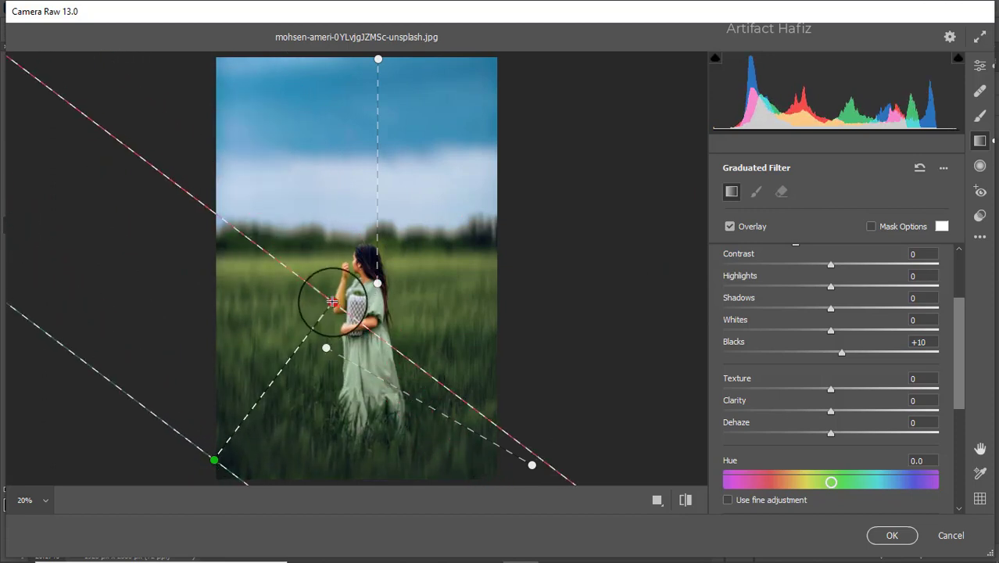
Compare the photo before and after the grade side by side, and apply the Camera Raw Filter.
{"action": "left_click", "coordinate": [978, 69]}
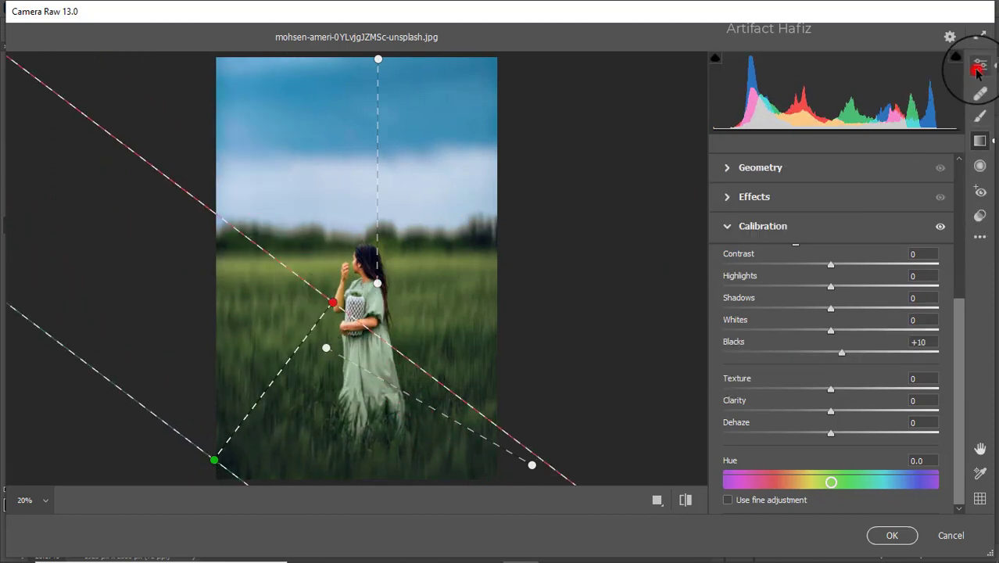
{"action": "left_click", "coordinate": [657, 500]}
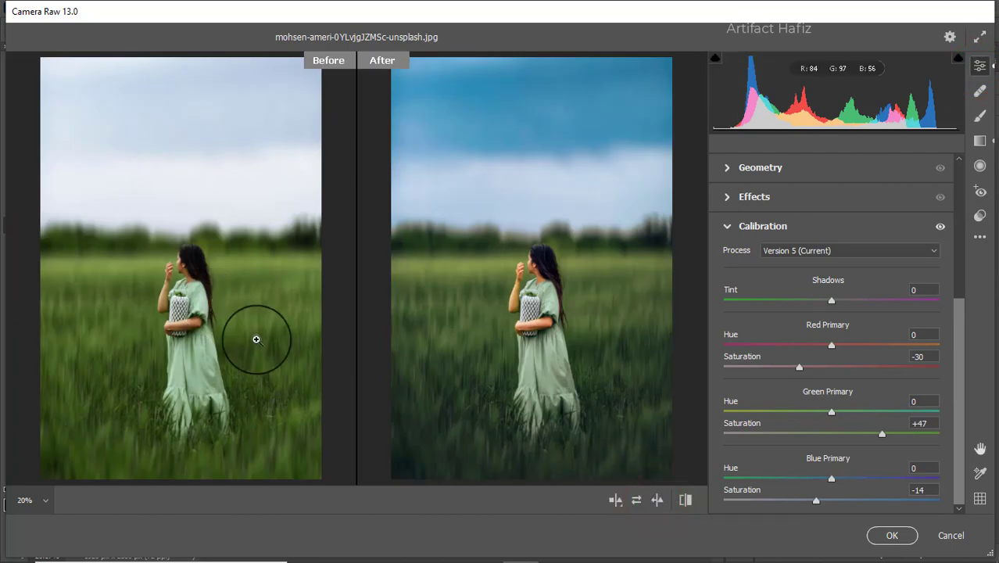
{"action": "left_click", "coordinate": [890, 537]}
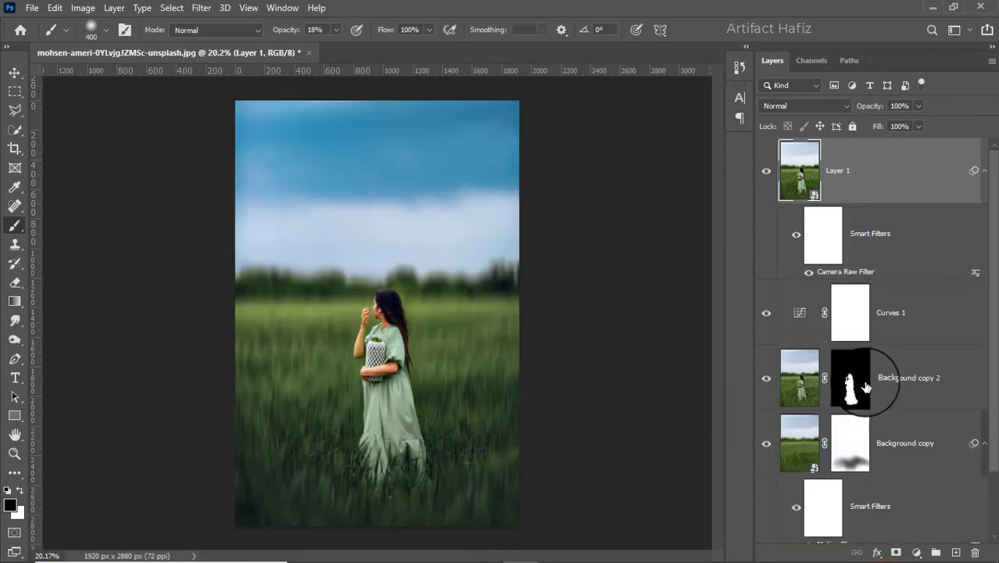
Compare the original Background layer alone with the finished composite by toggling the visibility of all other layers.
{"action": "scroll", "coordinate": [866, 386], "scroll_direction": "down", "scroll_amount": 2}
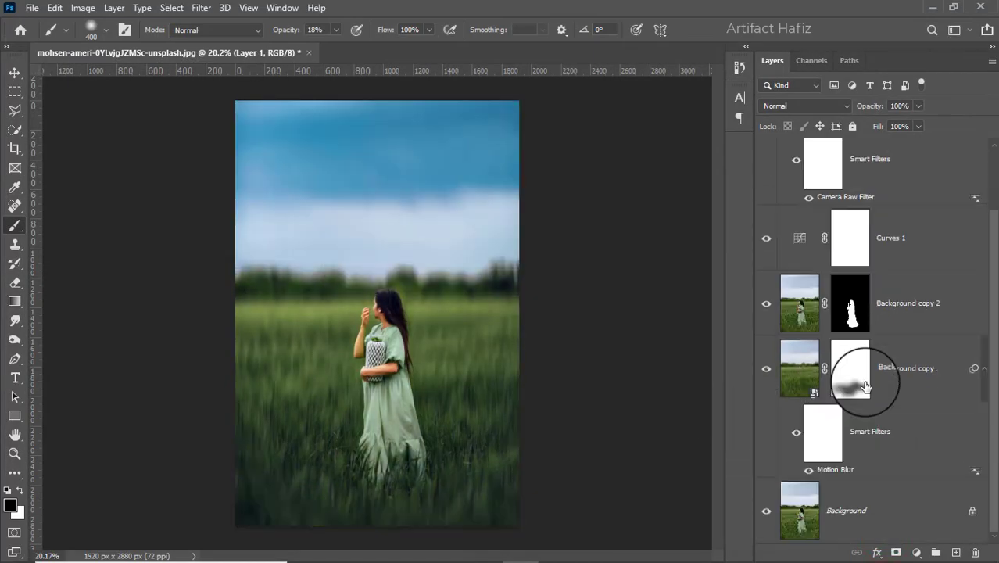
{"action": "left_click", "coordinate": [763, 514], "text": "alt"}
{"action": "left_click", "coordinate": [764, 514], "text": "alt"}
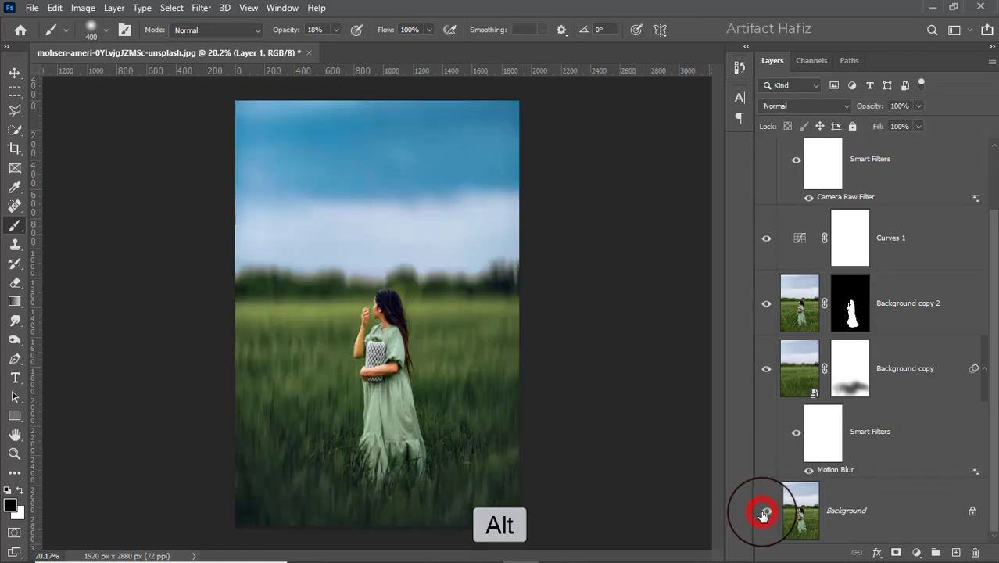
{"action": "left_click", "coordinate": [763, 515], "text": "alt"}
{"action": "left_click", "coordinate": [764, 515], "text": "alt"}
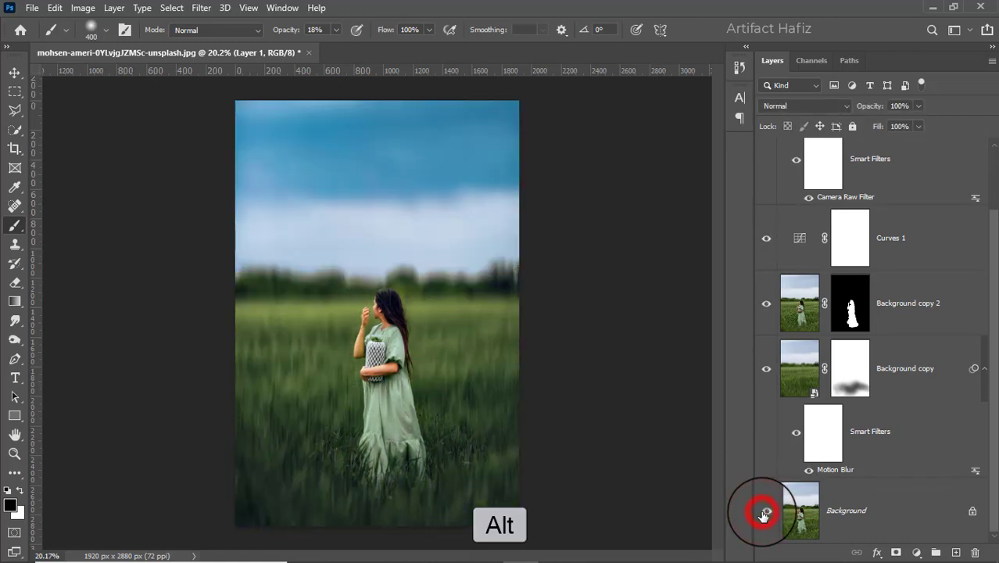